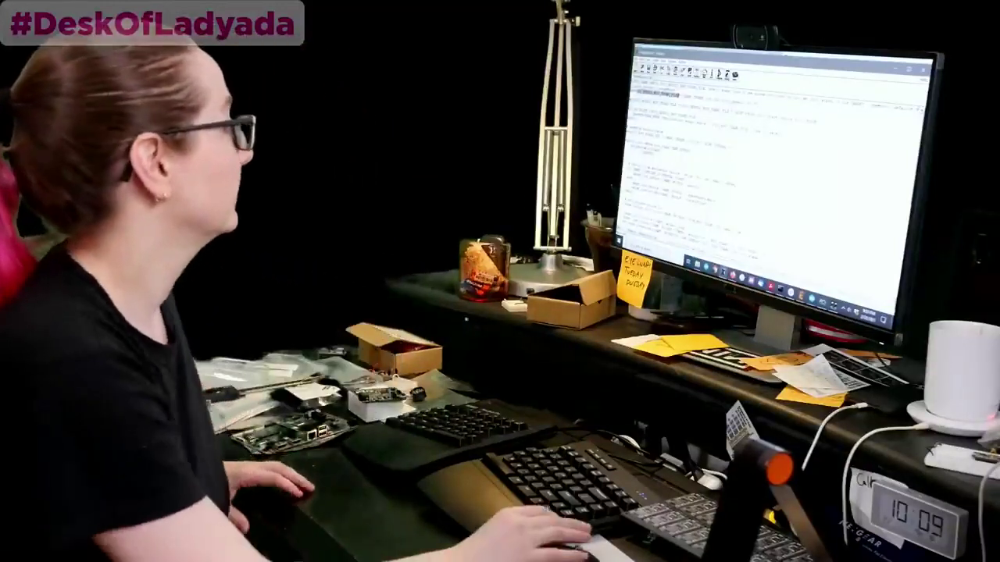
# Switch from the text editor to Firefox showing the Digi-Key home page
pyautogui.hotkey('alt', 'Tab')
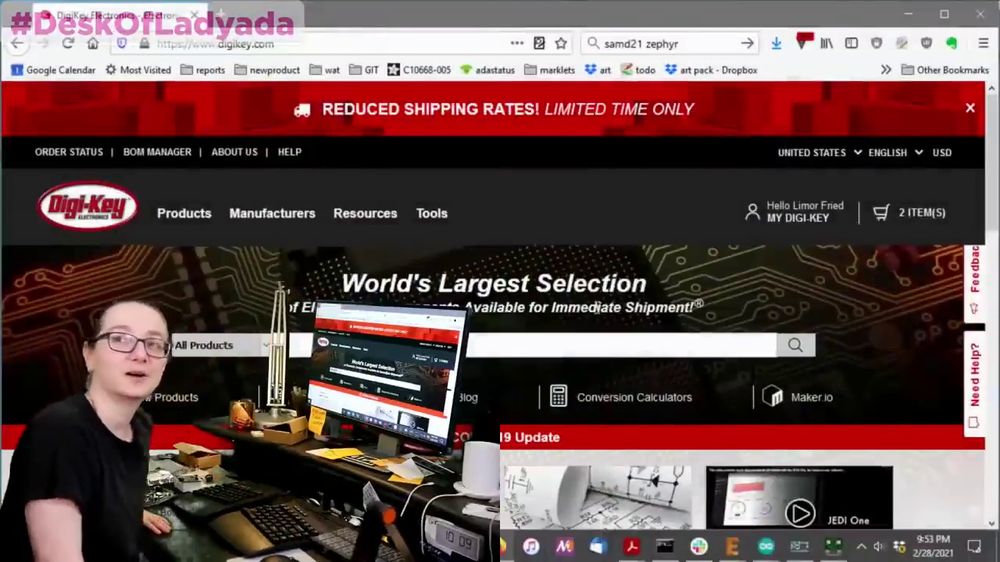
# Place the cursor in the Digi-Key product search box
pyautogui.scroll(-2, 656, 256)
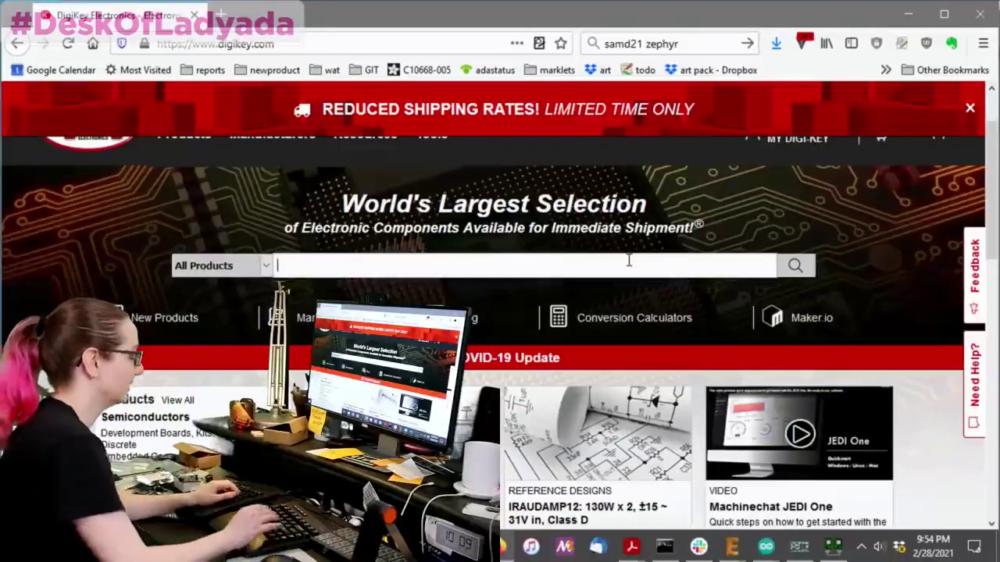
pyautogui.click(628, 261)
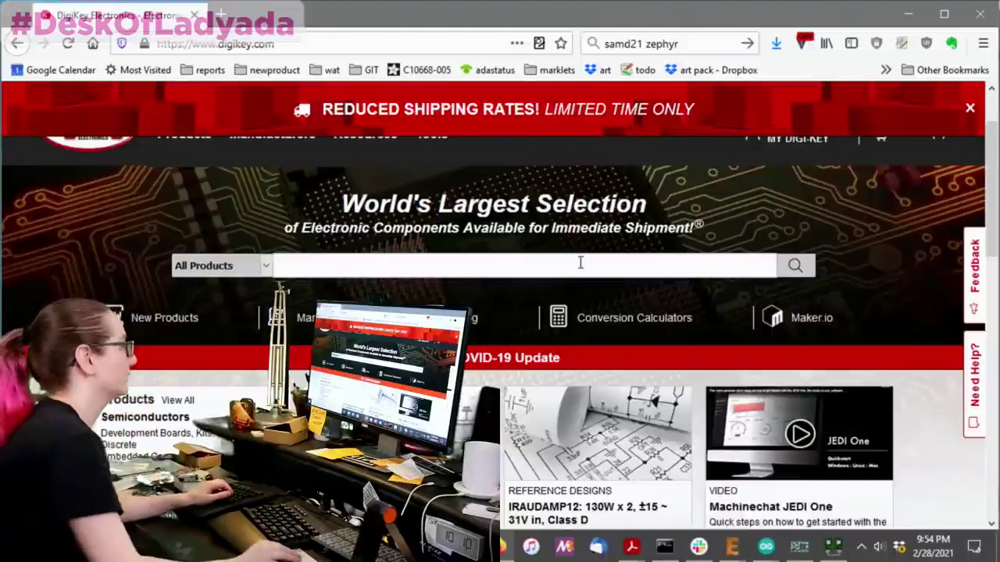
# Search Digi-Key for 'atsamd21' and scroll to the top categories of the 243 results
pyautogui.write('atsam')
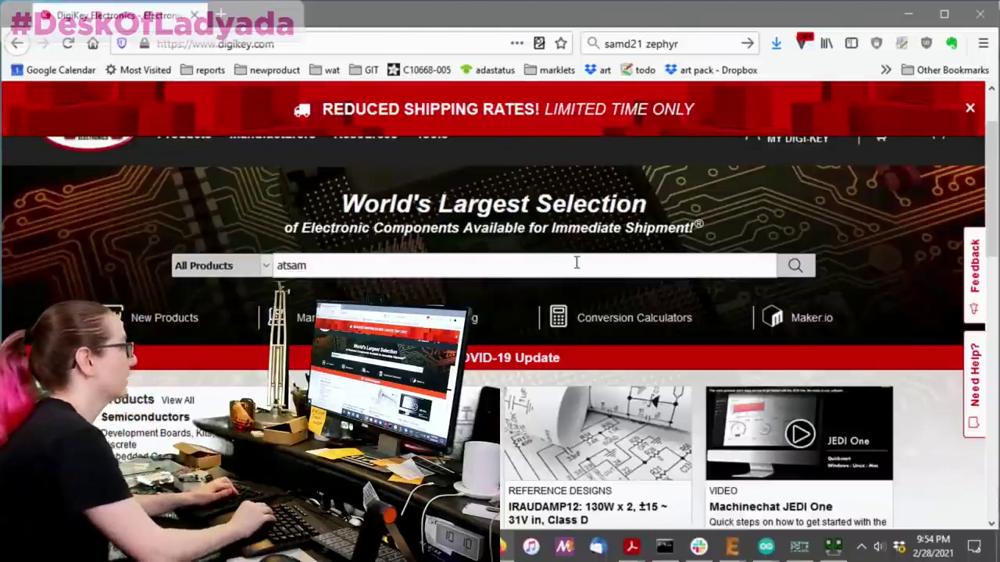
pyautogui.write('d21')
pyautogui.press('Return')
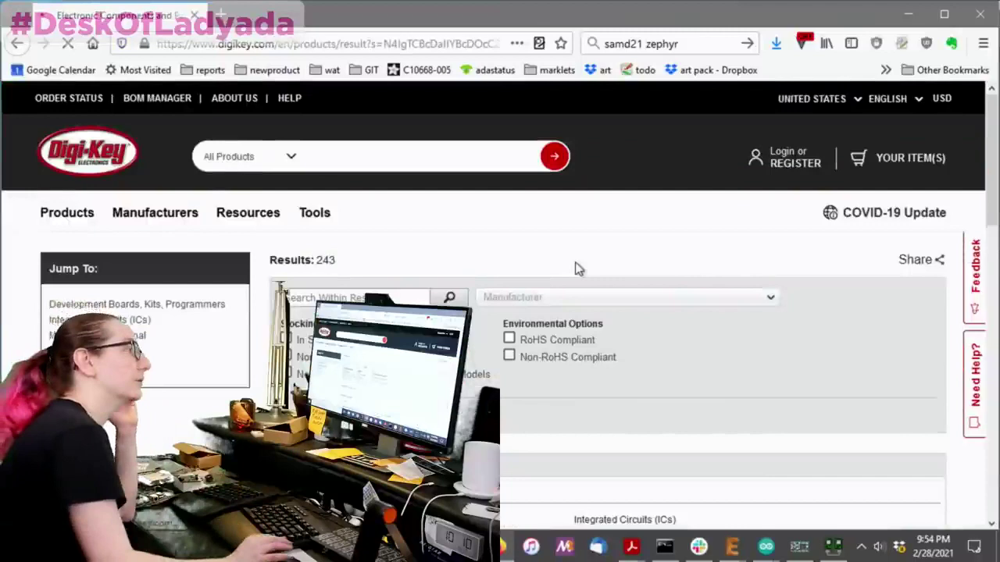
pyautogui.scroll(-3, 578, 250)
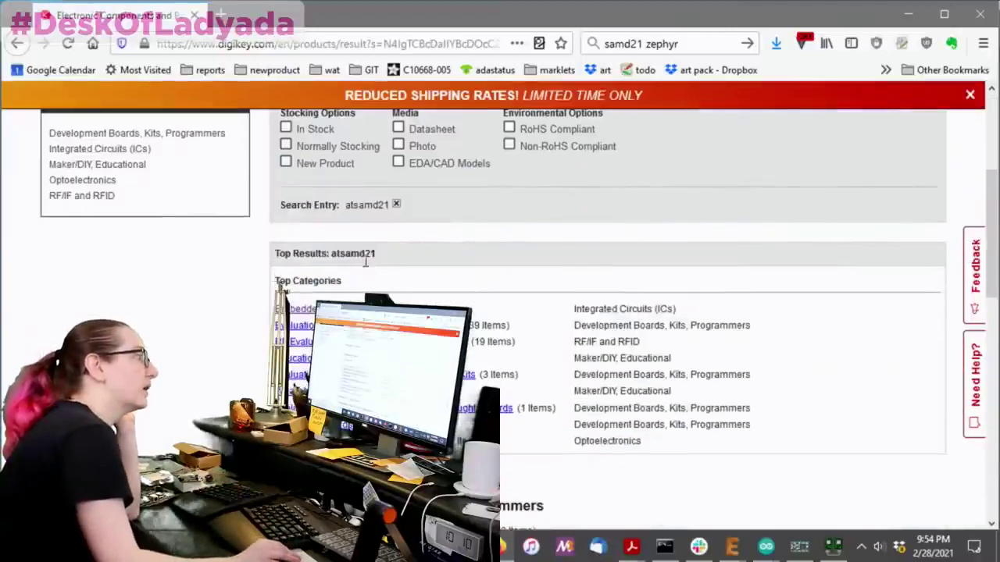
pyautogui.scroll(-1, 541, 356)
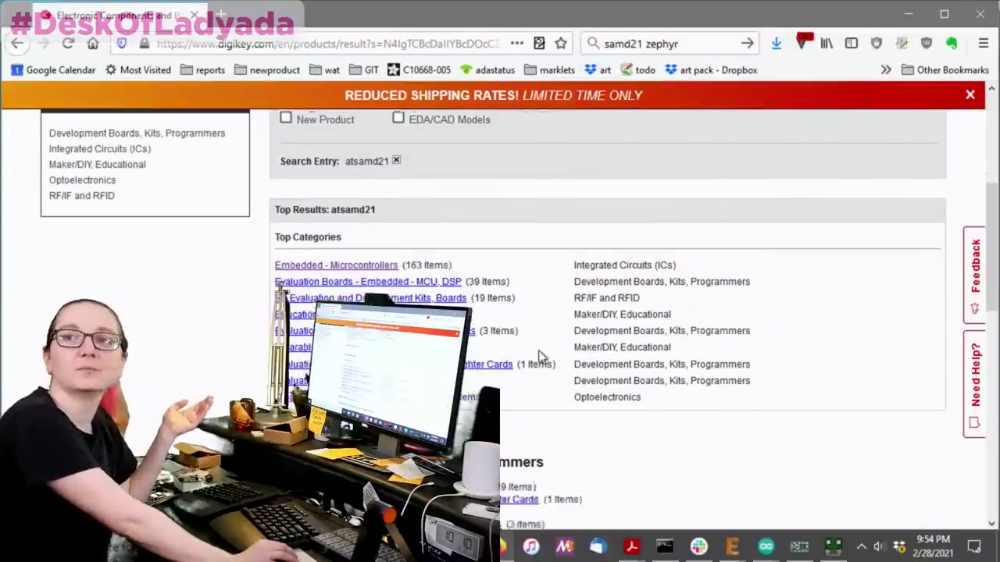
pyautogui.scroll(-3, 541, 356)
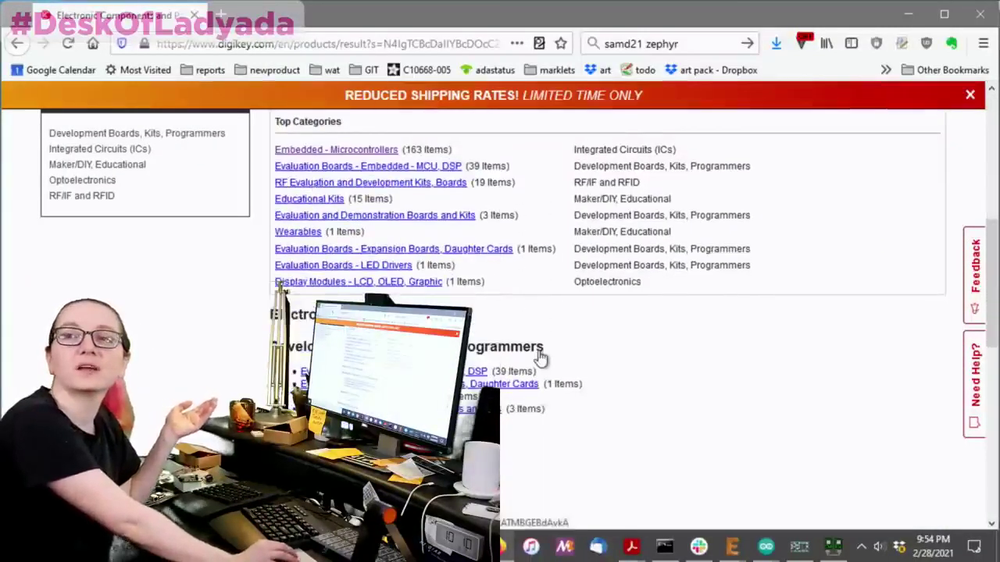
# Open the Embedded - Microcontrollers category and filter to Active part status
pyautogui.click(353, 155)
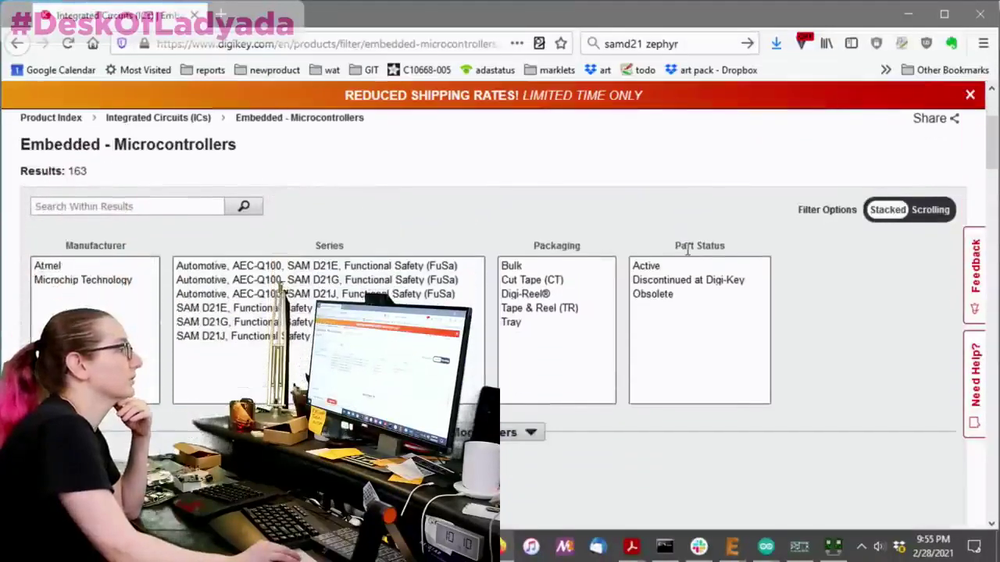
pyautogui.scroll(-1, 762, 264)
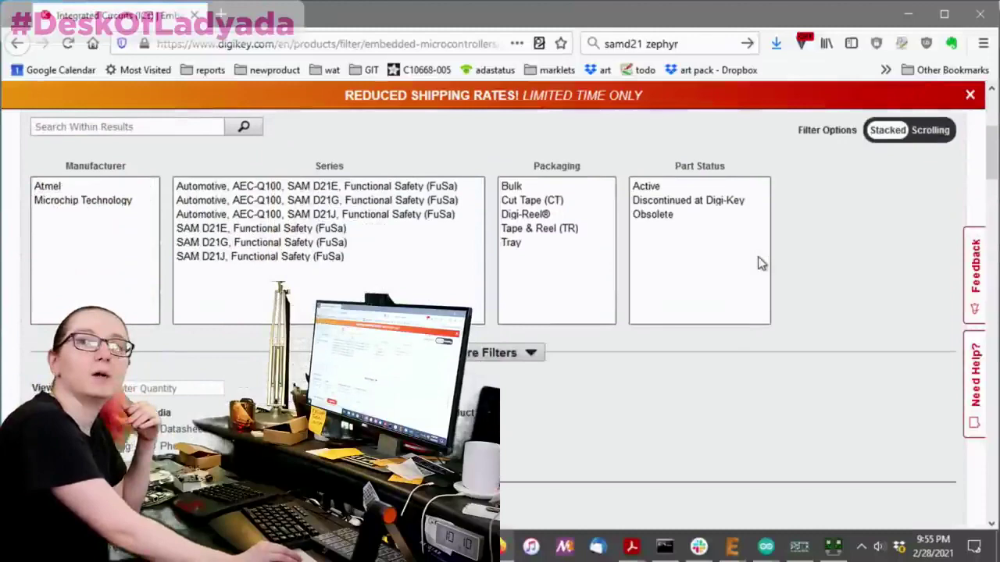
pyautogui.click(679, 188)
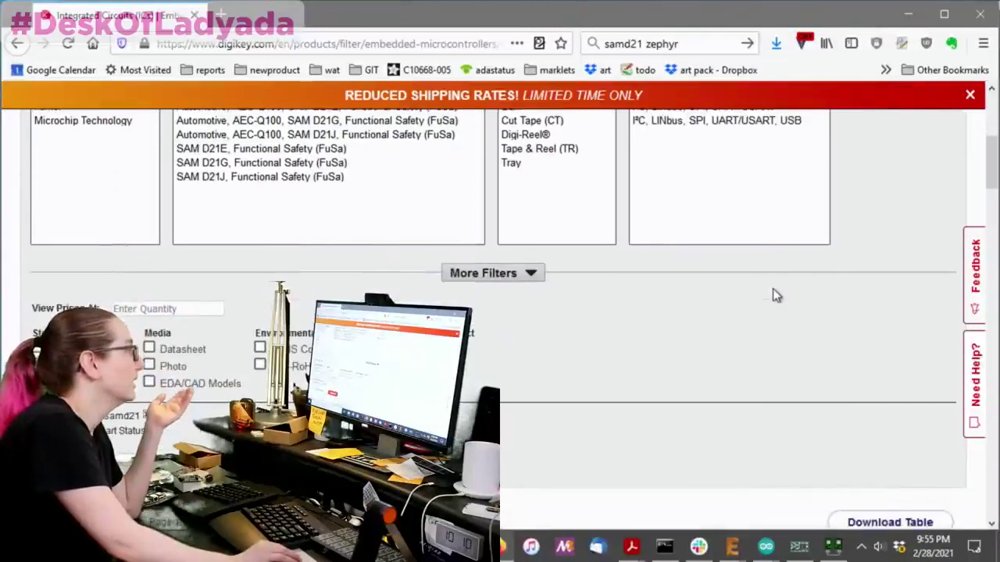
# Reveal the additional filter lists, such as program memory and RAM size
pyautogui.scroll(-1, 703, 301)
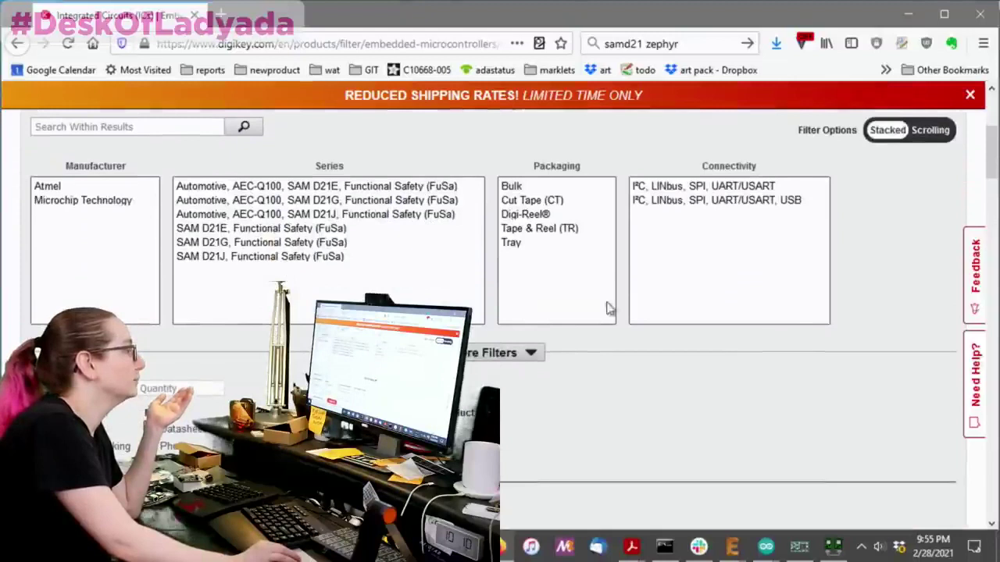
pyautogui.click(515, 354)
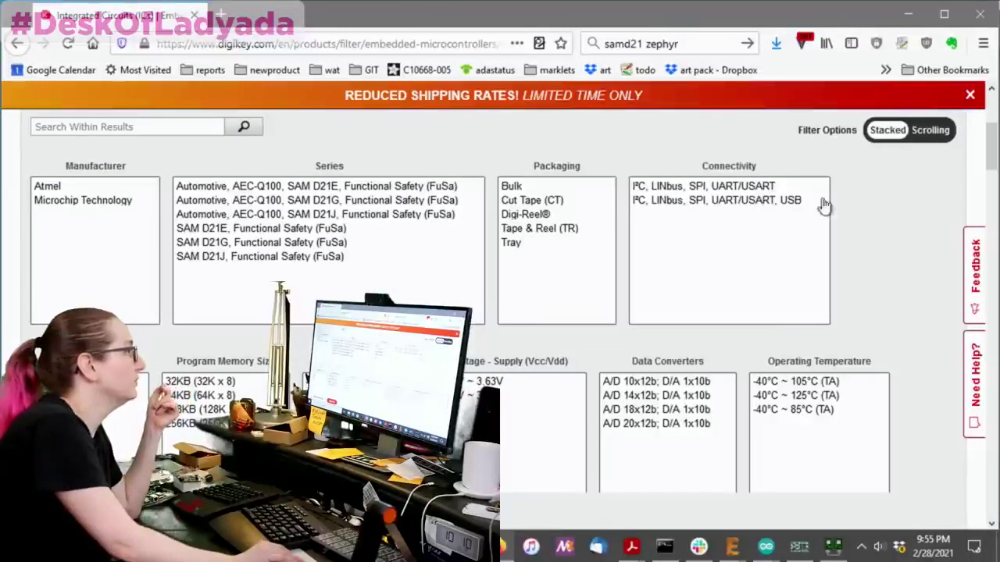
pyautogui.scroll(-1, 786, 192)
pyautogui.scroll(1, 788, 193)
pyautogui.scroll(-2, 787, 192)
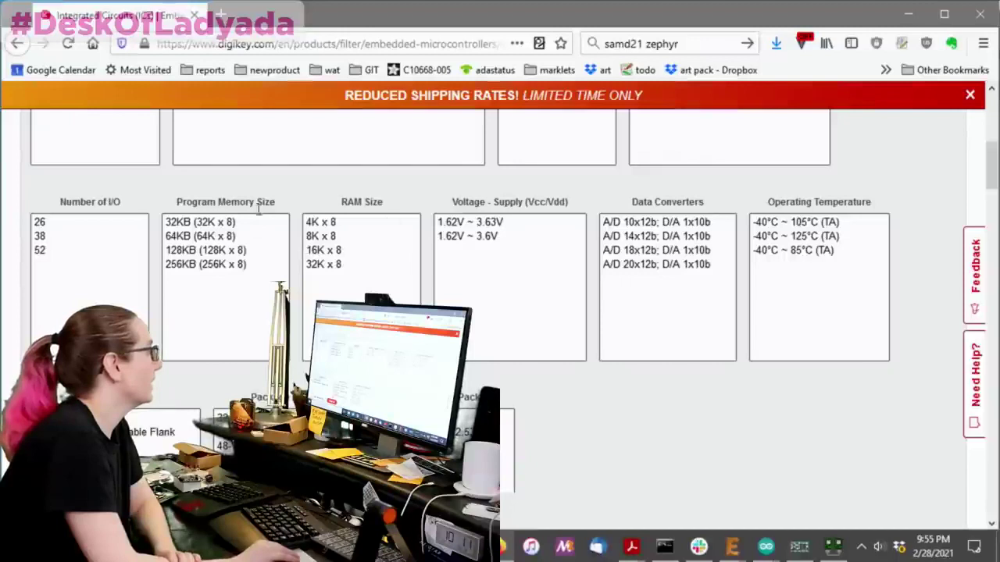
pyautogui.scroll(-2, 243, 251)
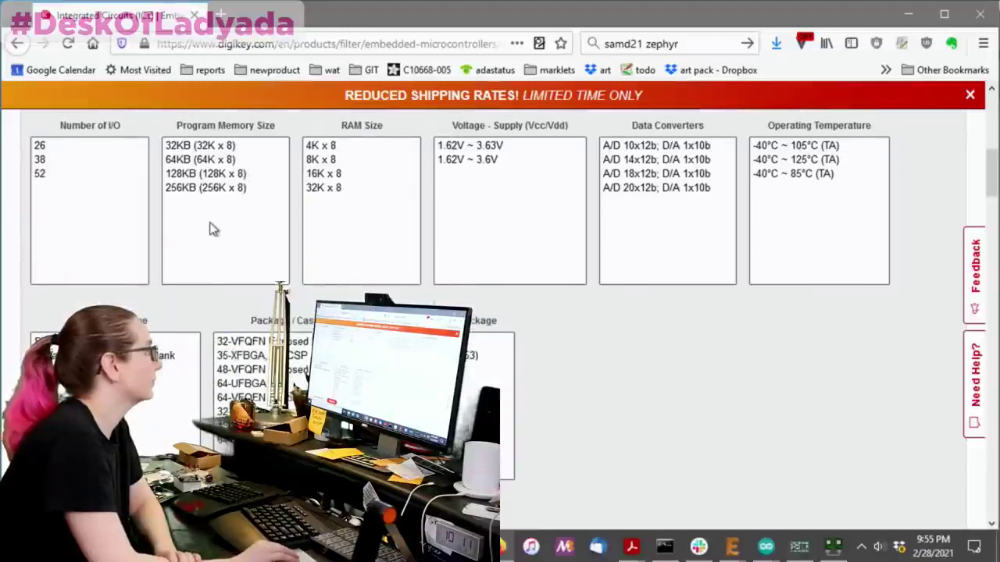
pyautogui.scroll(2, 212, 226)
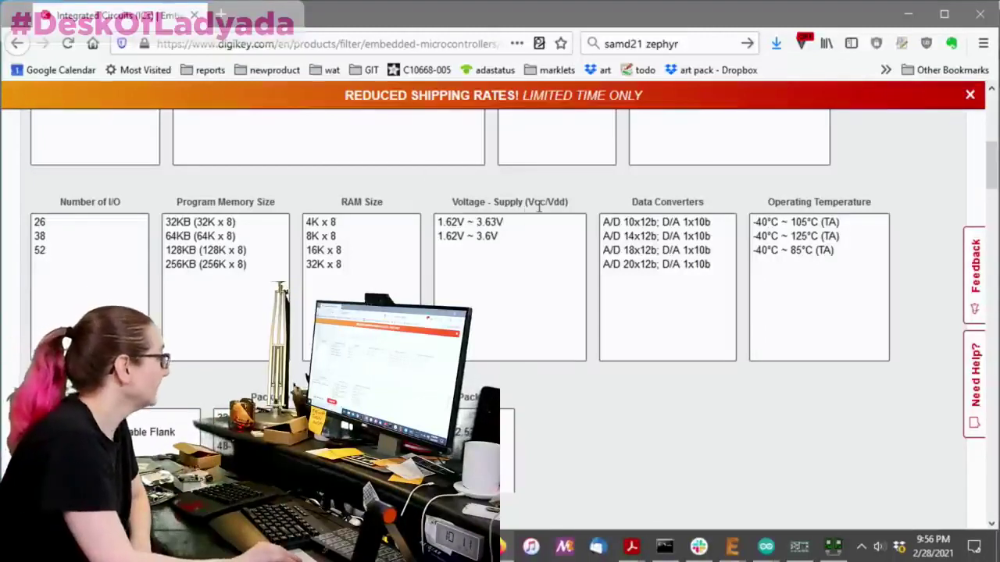
pyautogui.scroll(-3, 617, 206)
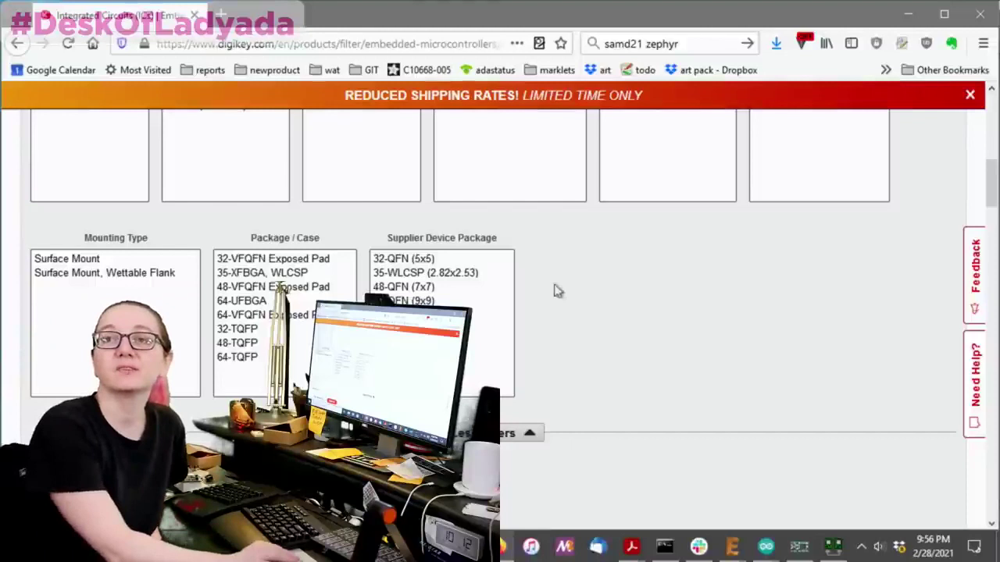
# Filter the microcontrollers to the 35-WLCSP (2.82x2.53) supplier device package
pyautogui.scroll(-2, 578, 281)
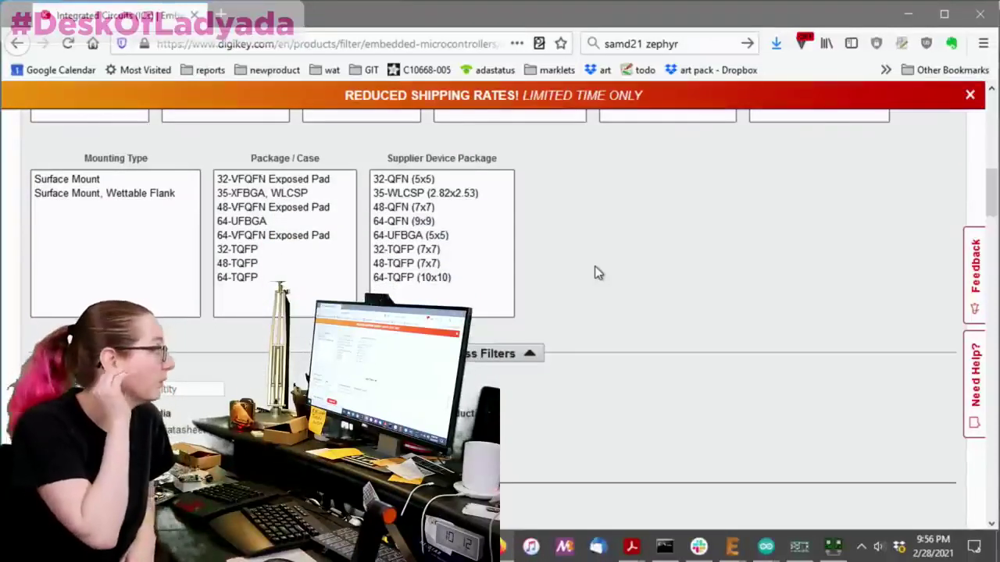
pyautogui.click(425, 195)
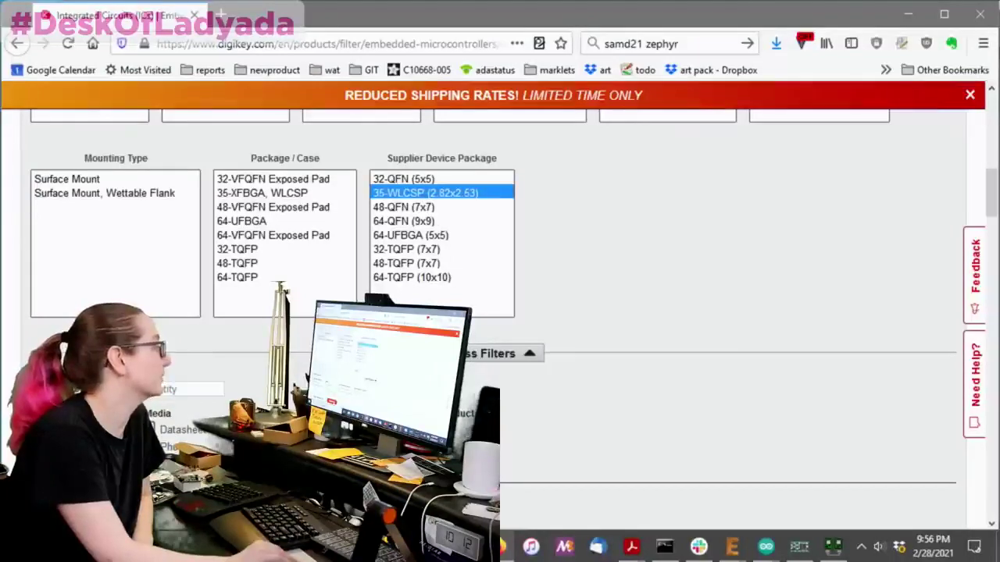
pyautogui.scroll(-5, 790, 284)
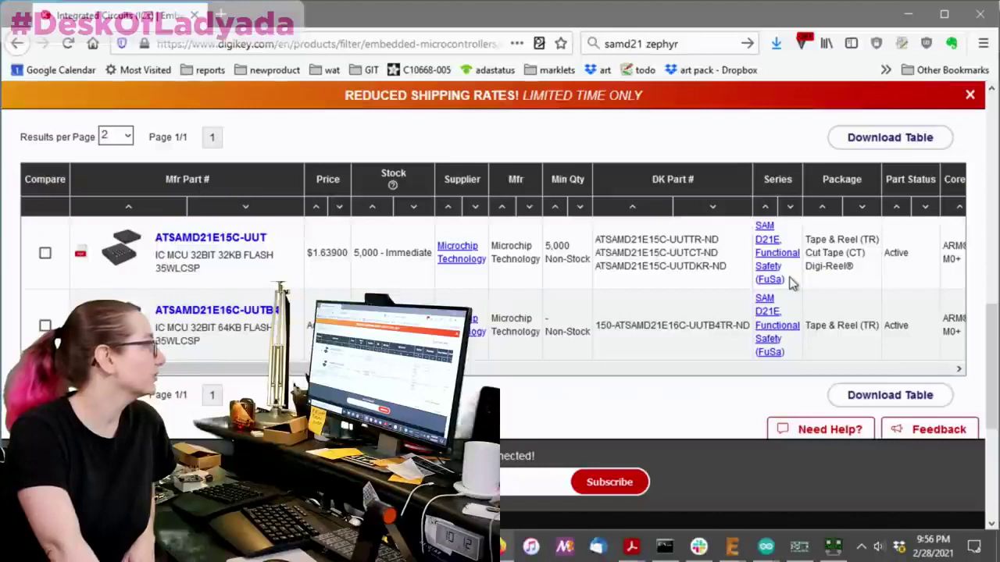
# Highlight the 32KB and 64KB flash sizes of the two 35-WLCSP results
pyautogui.moveTo(285, 261); pyautogui.dragTo(212, 264)
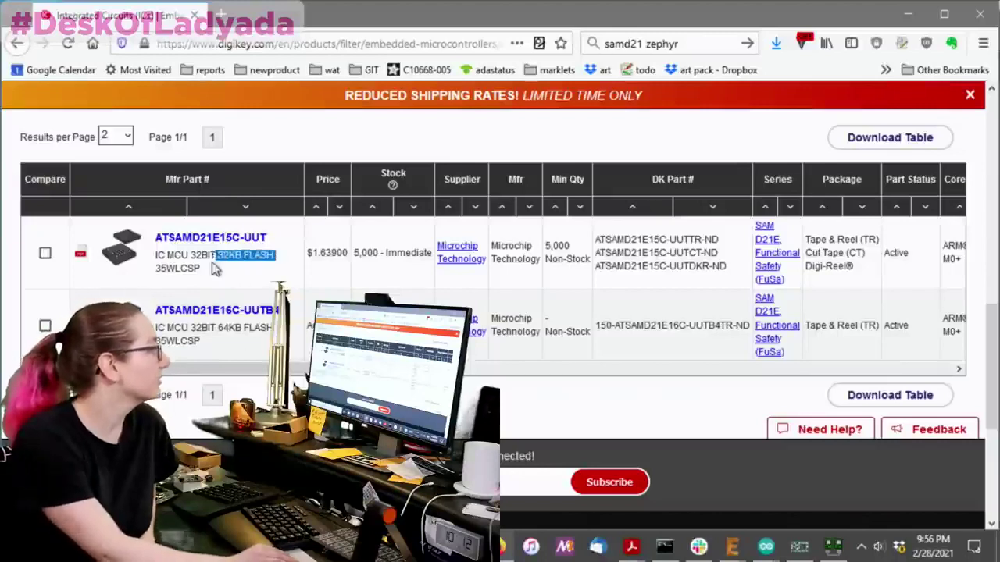
pyautogui.moveTo(271, 328); pyautogui.dragTo(217, 335)
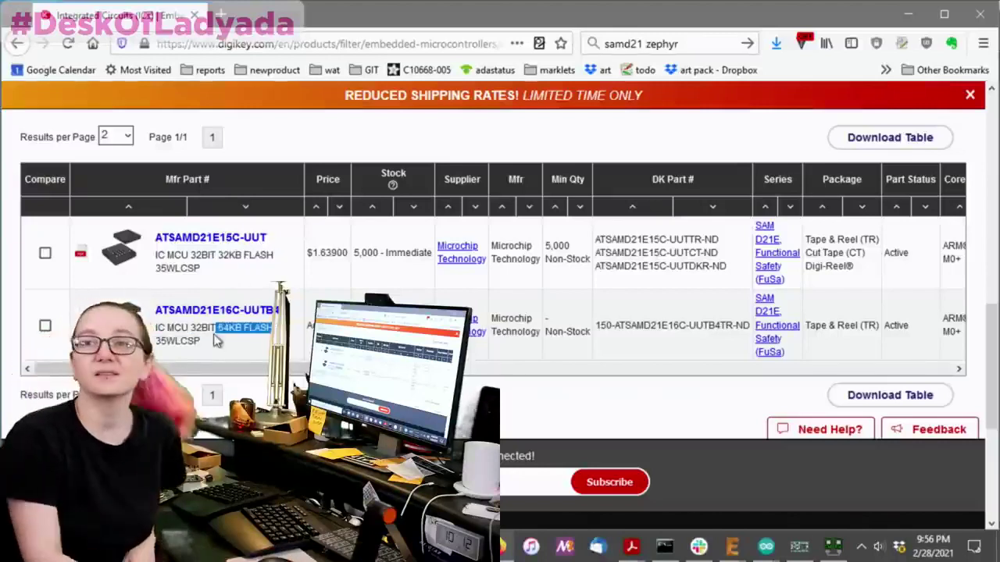
pyautogui.scroll(-2, 211, 335)
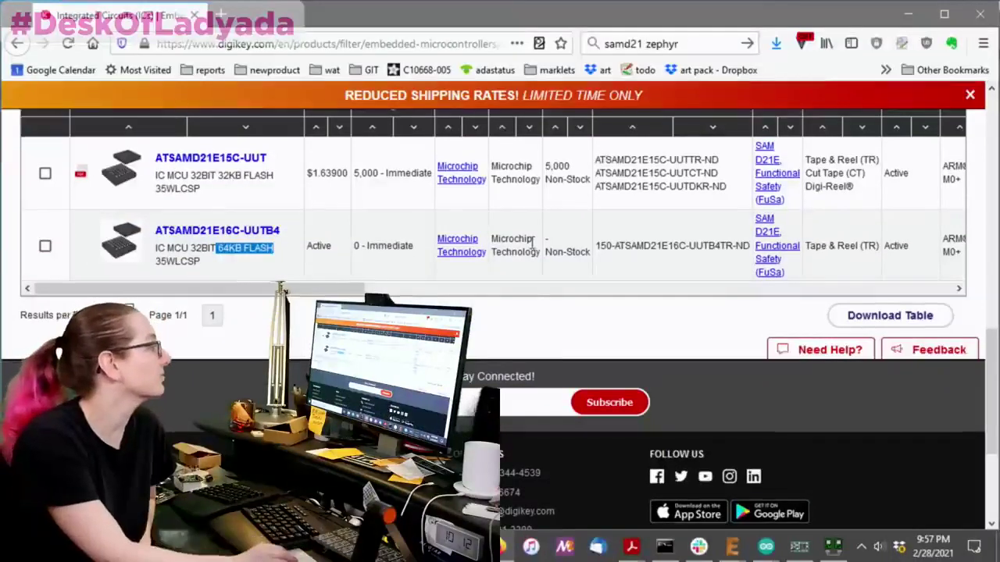
pyautogui.scroll(3, 398, 258)
pyautogui.scroll(-3, 594, 349)
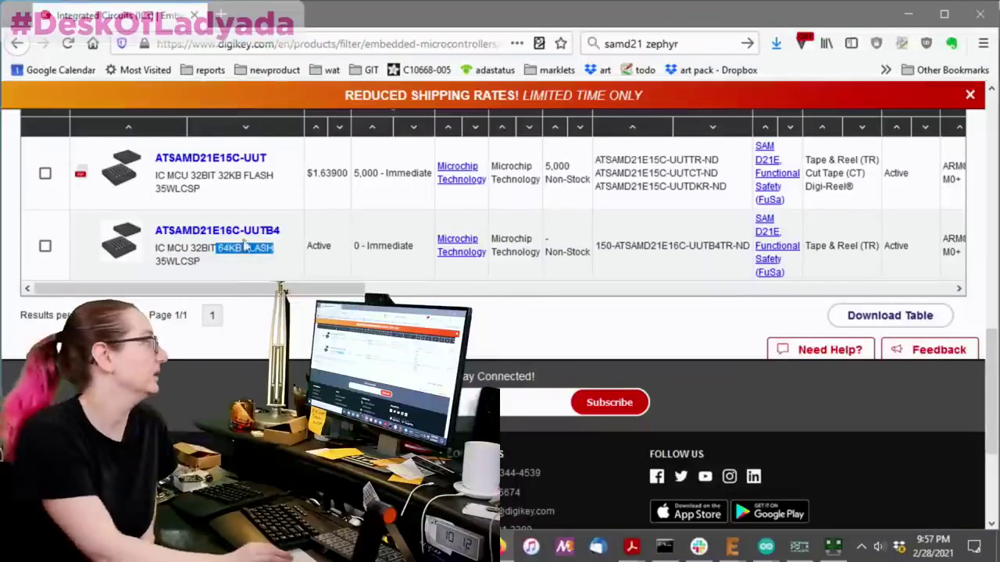
pyautogui.scroll(4, 480, 247)
pyautogui.scroll(2, 482, 254)
pyautogui.scroll(-5, 485, 264)
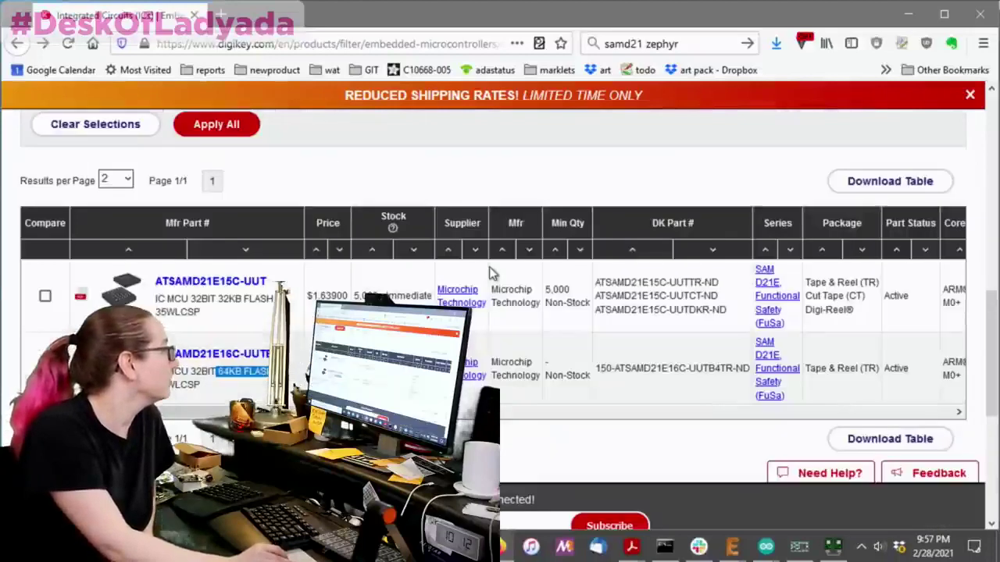
# Switch the package filter to 32-QFN (5x5), 48-QFN (7x7) and 64-QFN (9x9), then view the results
pyautogui.scroll(6, 539, 277)
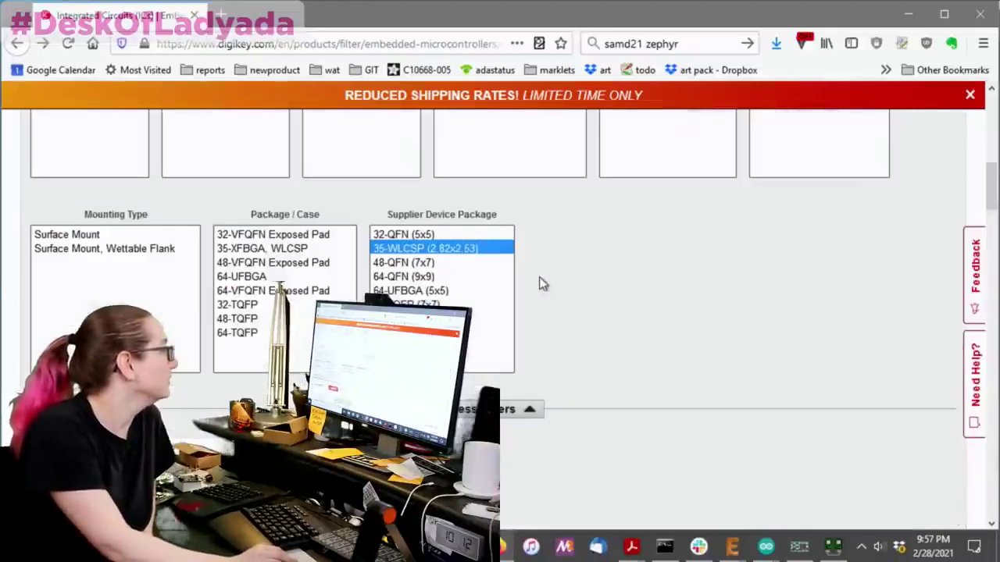
pyautogui.click(442, 235)
pyautogui.keyDown('ctrl'); pyautogui.click(443, 263); pyautogui.keyUp('ctrl')
pyautogui.keyDown('ctrl'); pyautogui.click(451, 278); pyautogui.keyUp('ctrl')
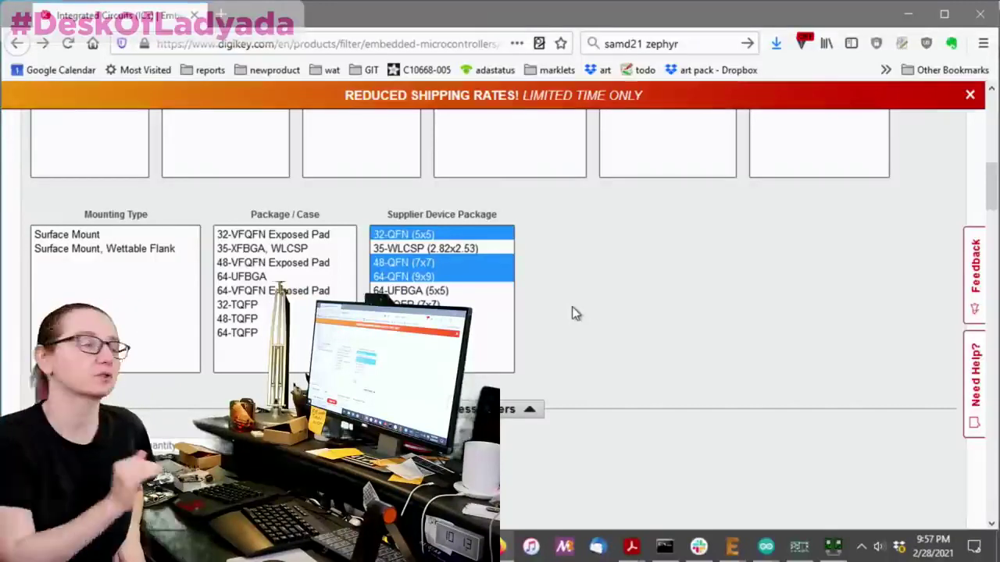
pyautogui.scroll(-2, 572, 312)
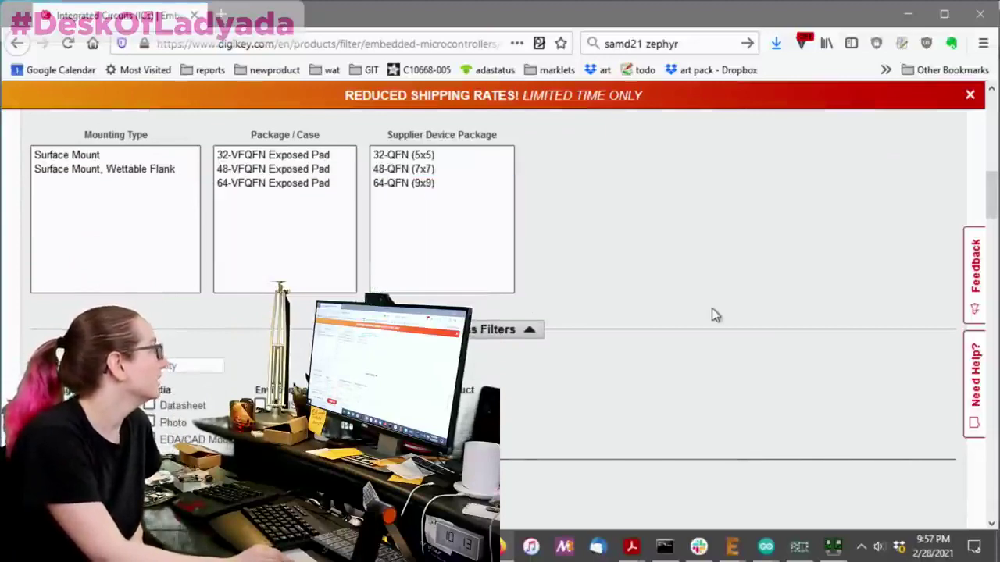
pyautogui.scroll(-3, 711, 312)
pyautogui.scroll(-5, 711, 308)
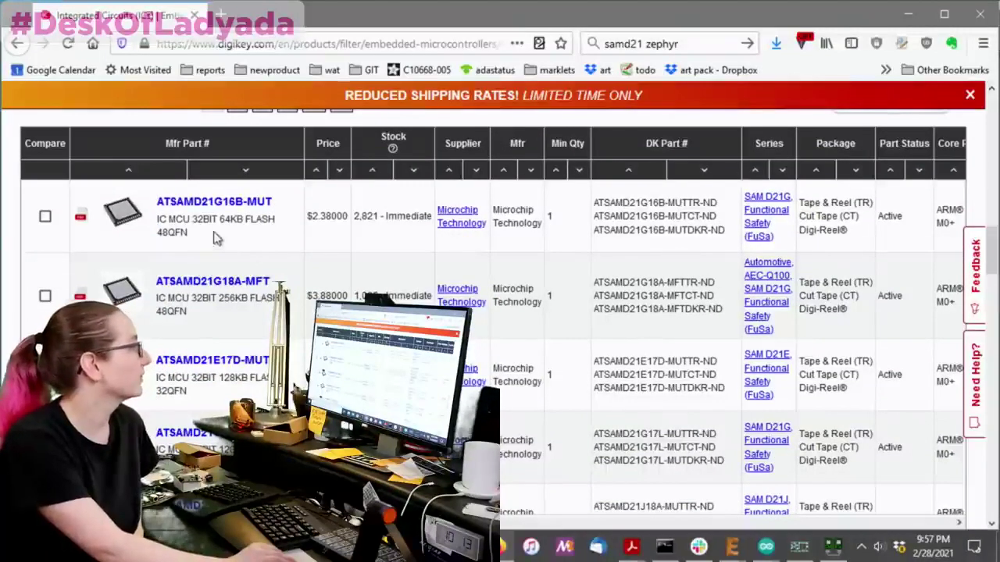
pyautogui.scroll(-2, 215, 219)
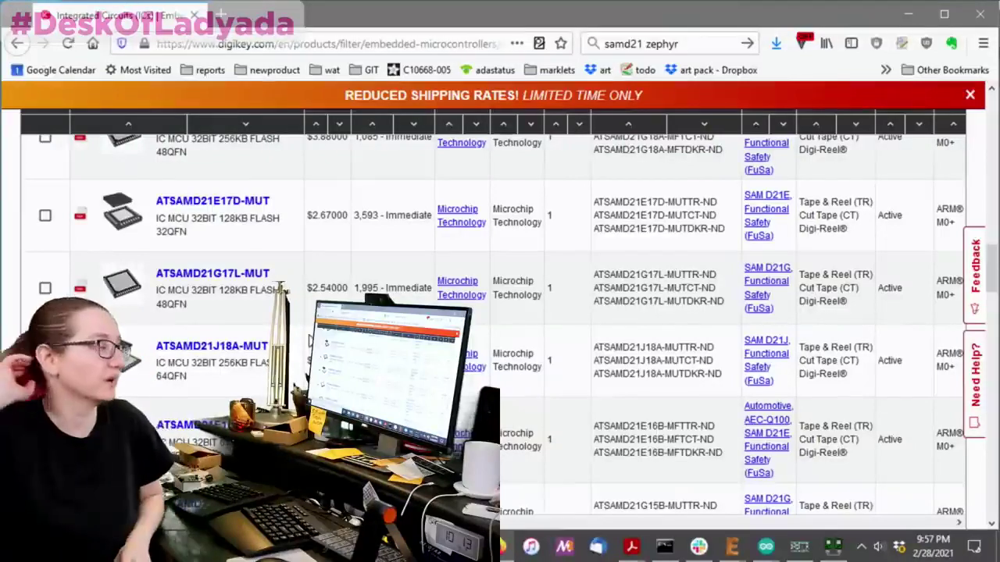
pyautogui.scroll(2, 427, 297)
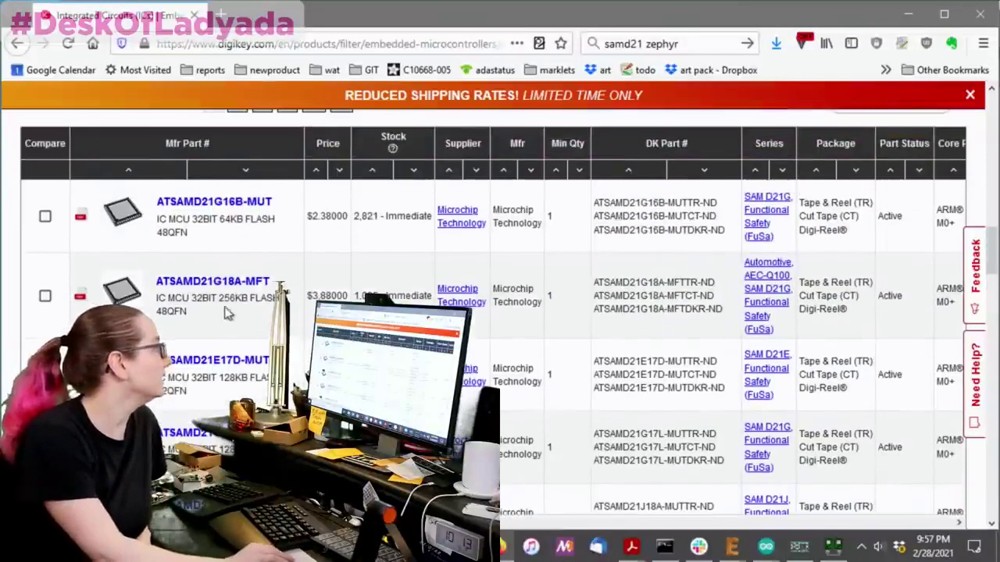
pyautogui.scroll(-1, 195, 305)
pyautogui.moveTo(159, 282); pyautogui.dragTo(221, 289)
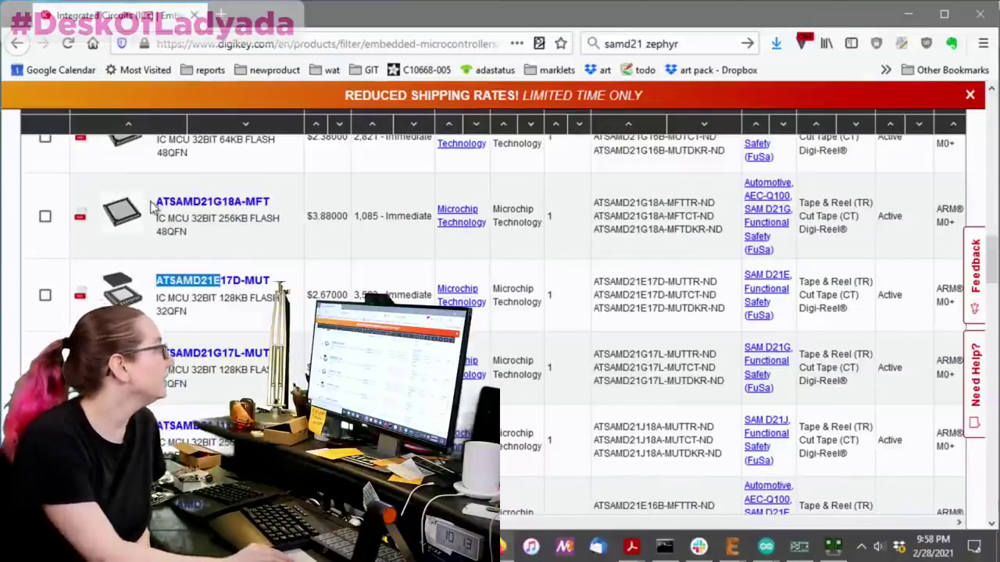
pyautogui.moveTo(154, 204); pyautogui.dragTo(221, 205)
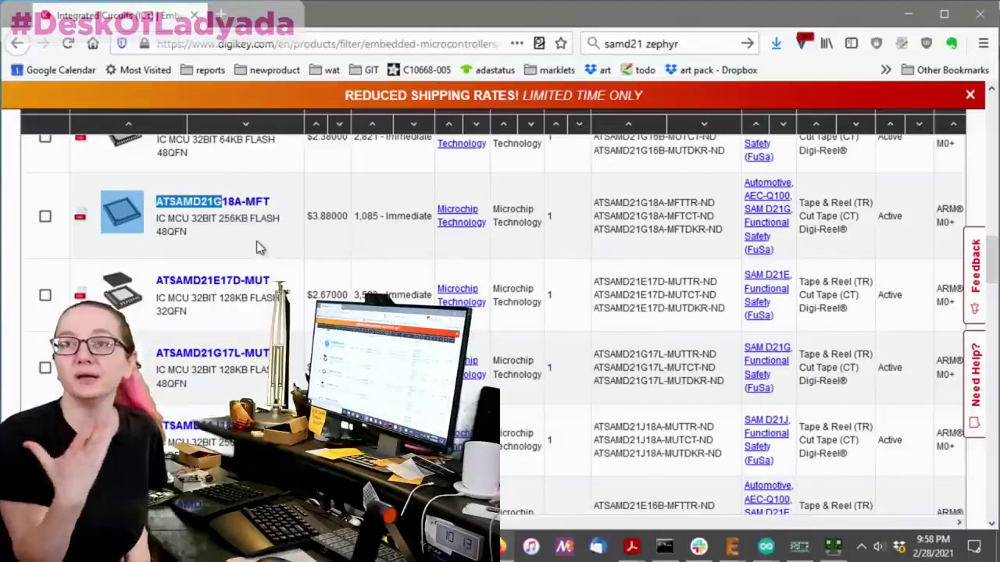
pyautogui.scroll(-2, 268, 241)
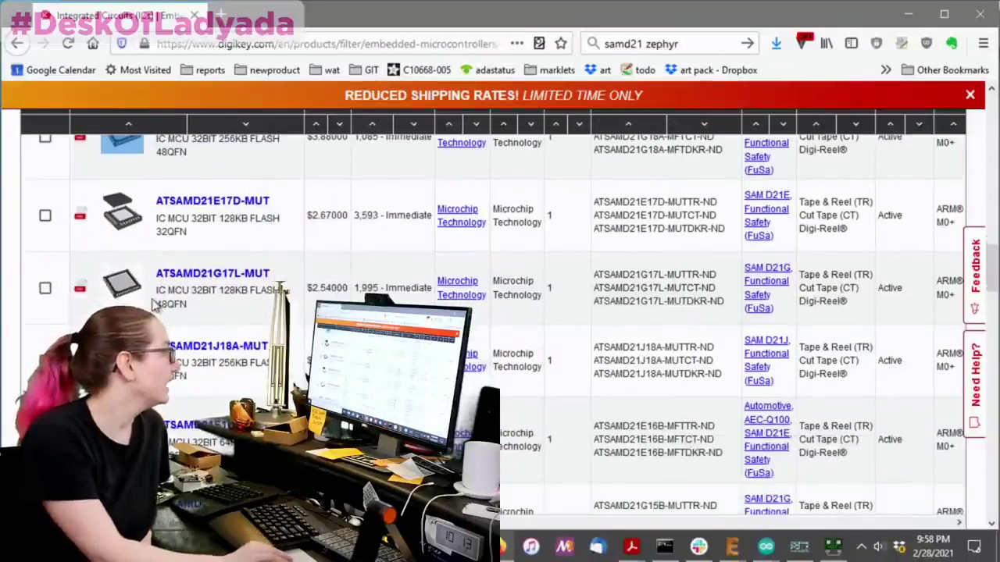
pyautogui.scroll(-2, 156, 283)
pyautogui.moveTo(152, 271); pyautogui.dragTo(220, 272)
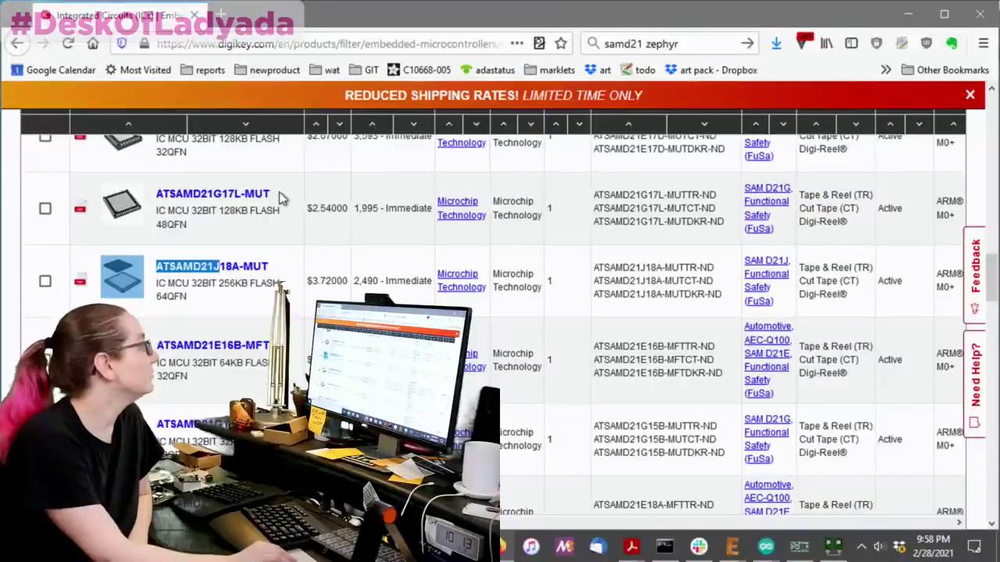
pyautogui.moveTo(281, 195); pyautogui.dragTo(225, 201)
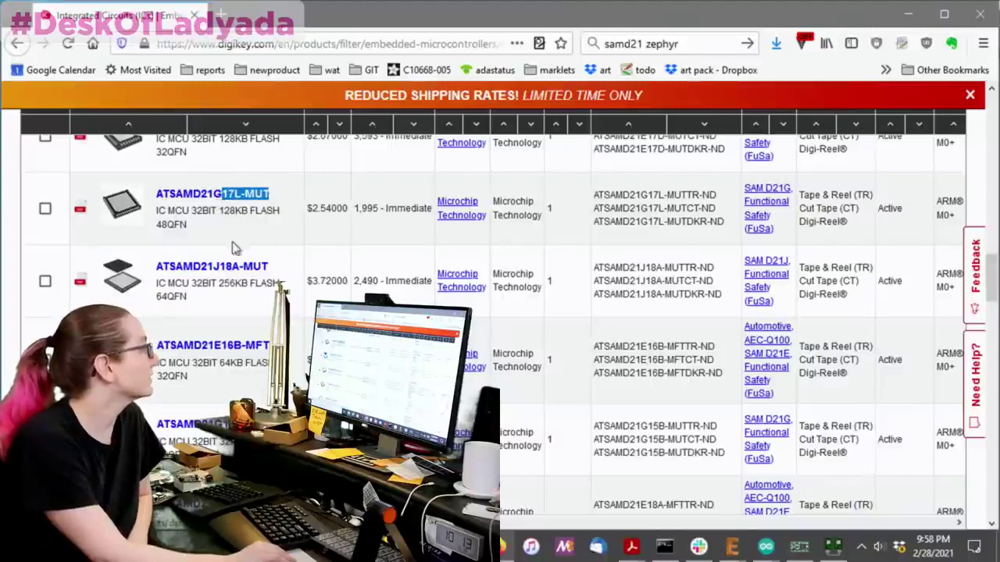
pyautogui.moveTo(272, 271); pyautogui.dragTo(222, 277)
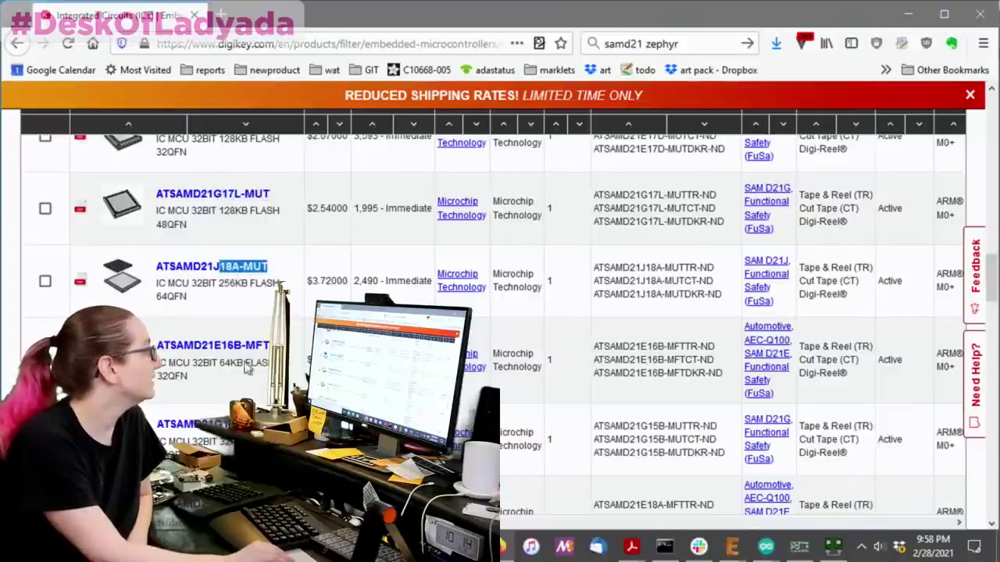
pyautogui.click(222, 277)
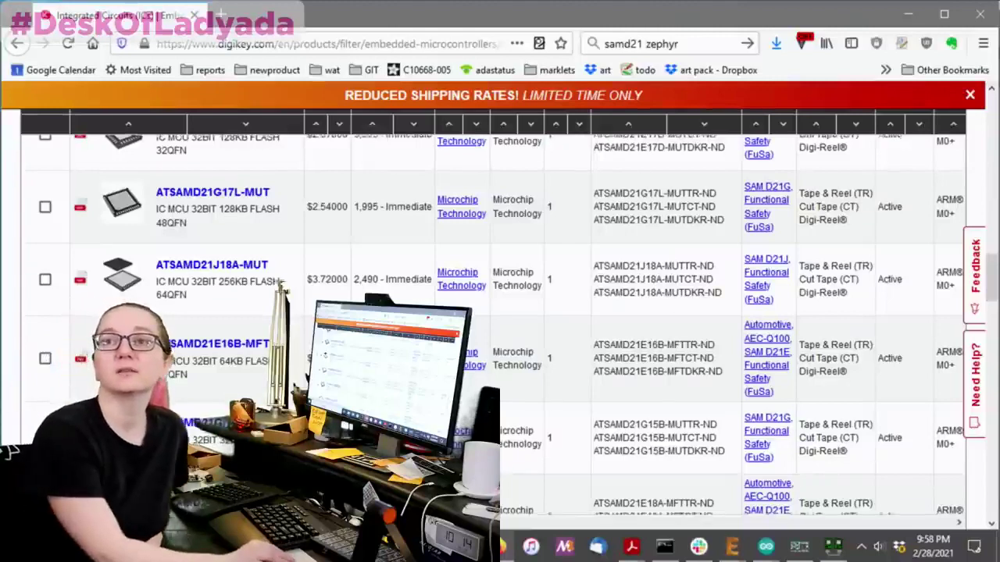
pyautogui.scroll(-2, 499, 328)
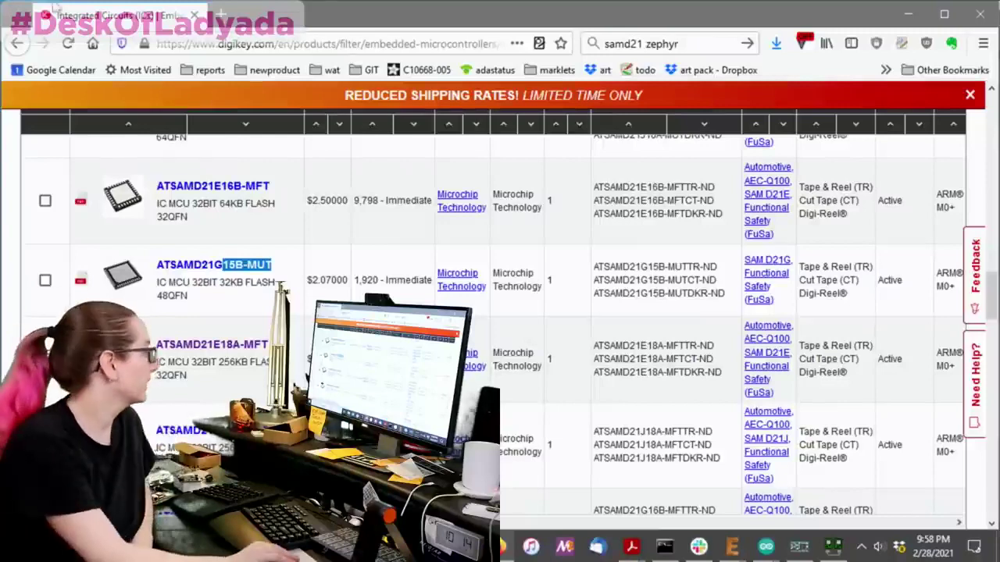
# Rearrange windows to bring the Digi-Key results page back to the front
pyautogui.moveTo(54, 6); pyautogui.dragTo(88, 8)
pyautogui.click(16, 19)
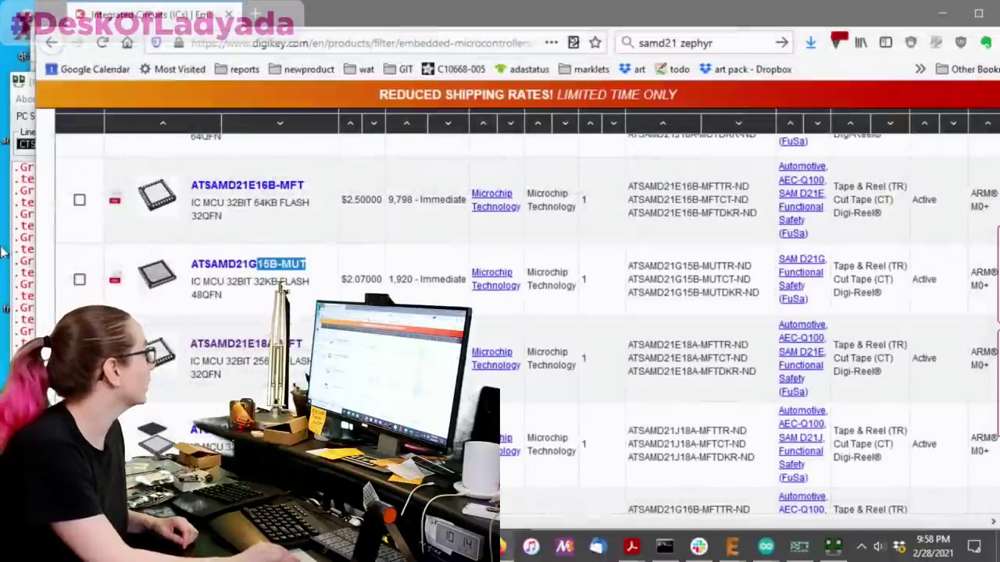
pyautogui.click(981, 21)
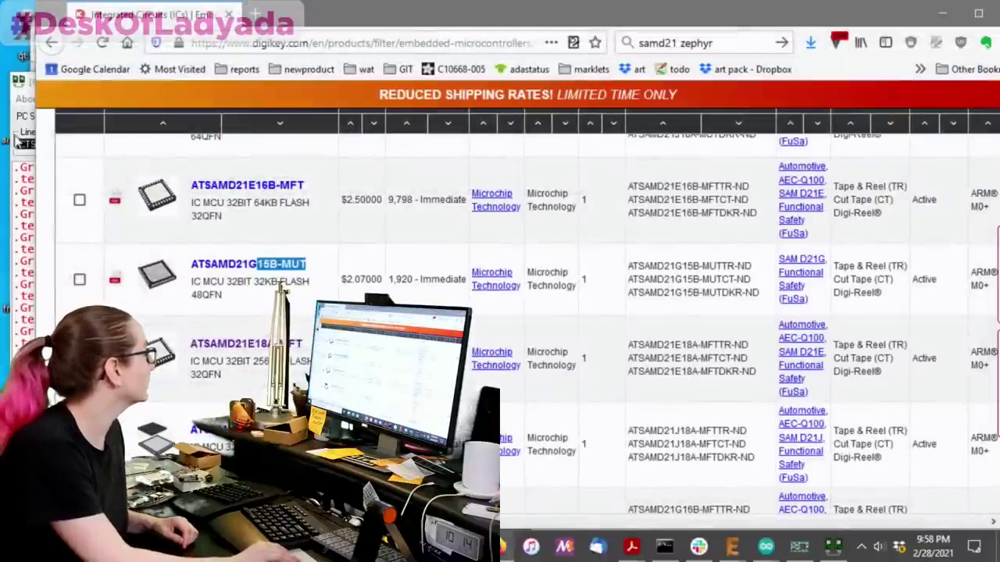
# Close the terminal window, then download and open the SAM_D21_DA1_Family_DataSheet PDF
pyautogui.click(20, 83)
pyautogui.click(21, 83)
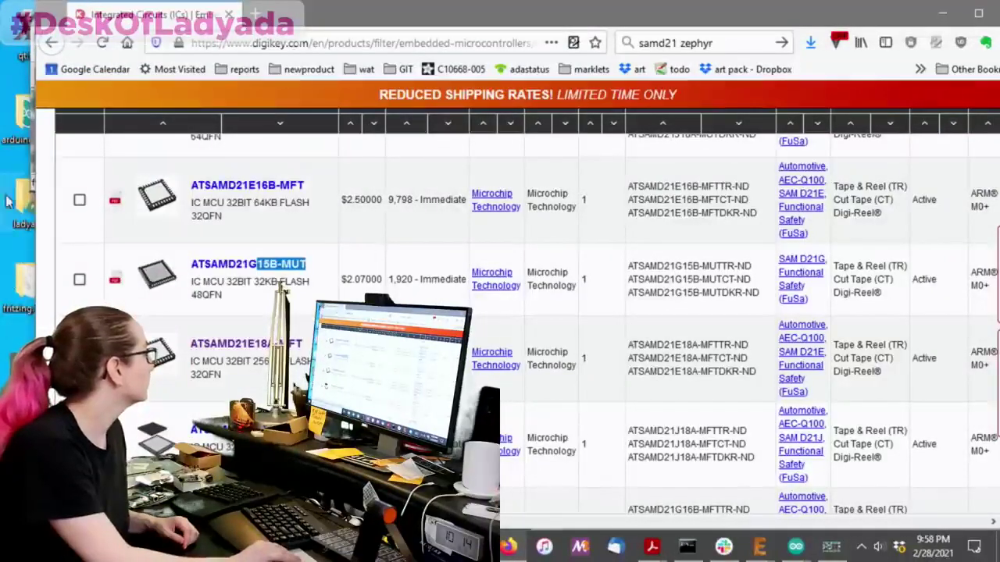
pyautogui.click(113, 281)
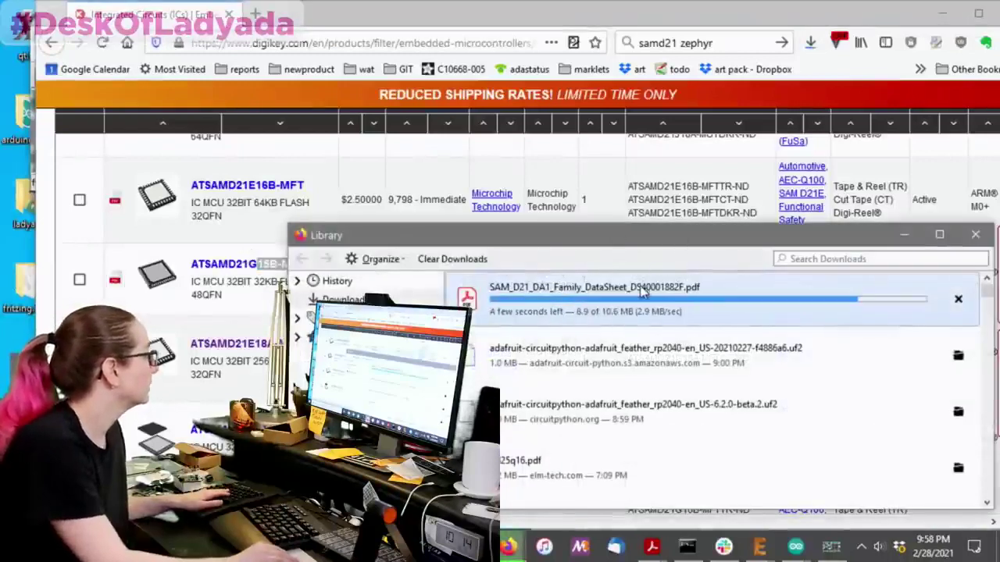
pyautogui.doubleClick(641, 290)
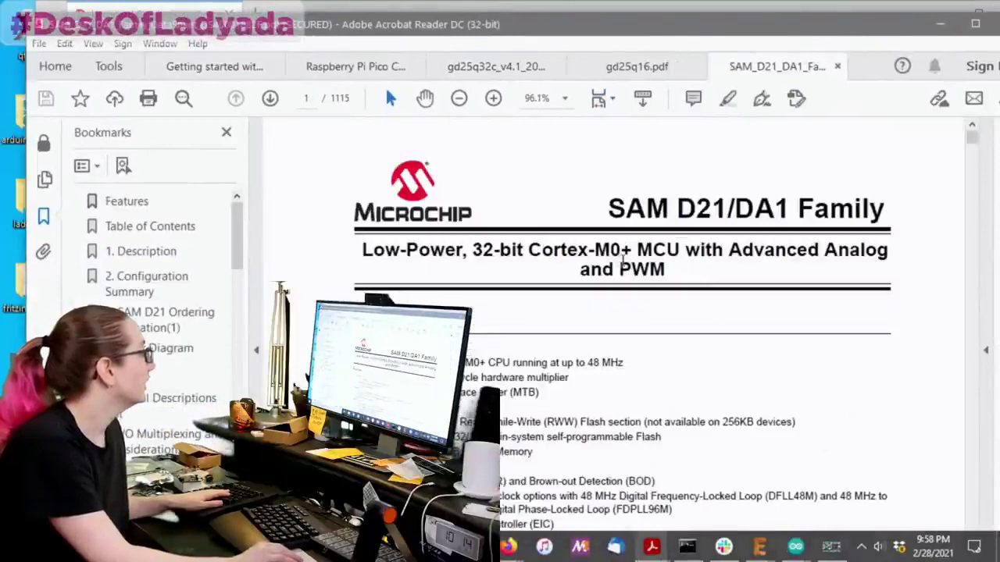
# Jump to the '3. SAM D21 Ordering Information' bookmark and maximize the Acrobat window
pyautogui.scroll(-10, 896, 197)
pyautogui.moveTo(973, 136); pyautogui.dragTo(974, 143)
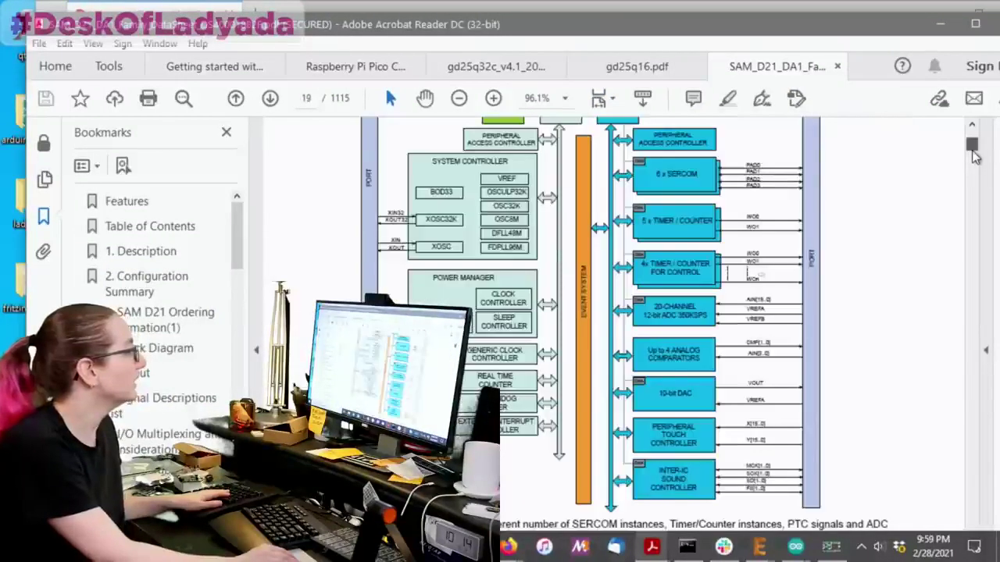
pyautogui.click(179, 325)
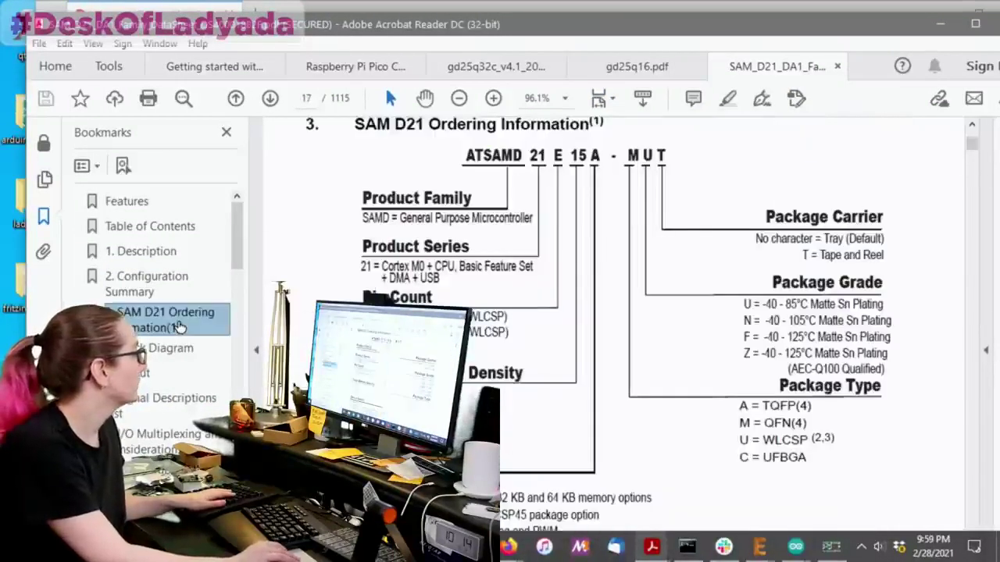
pyautogui.doubleClick(893, 24)
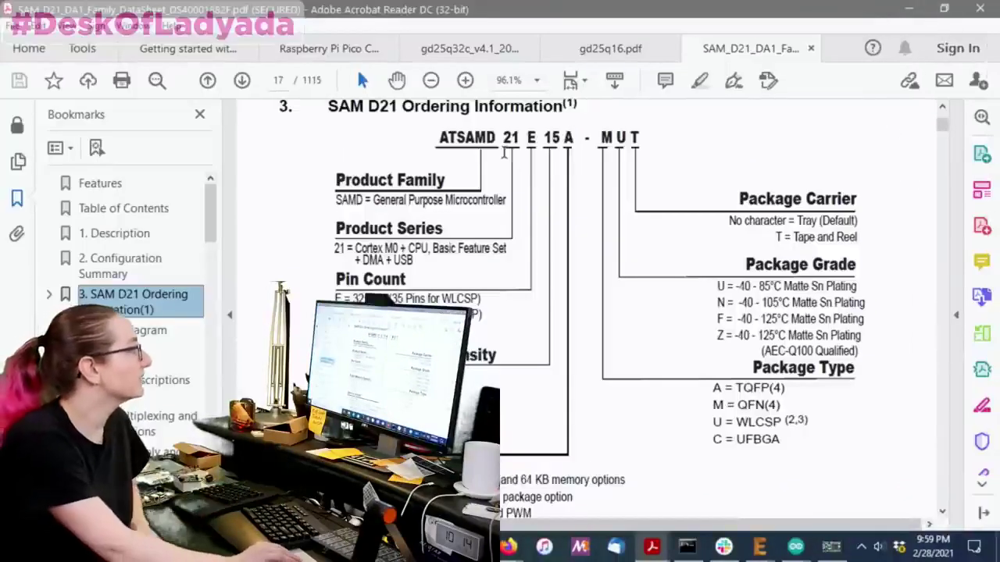
# Highlight the Pin Count line and code breakdown on page 17, then restore the window size
pyautogui.scroll(-1, 379, 245)
pyautogui.moveTo(334, 256); pyautogui.dragTo(481, 278)
pyautogui.click(481, 278)
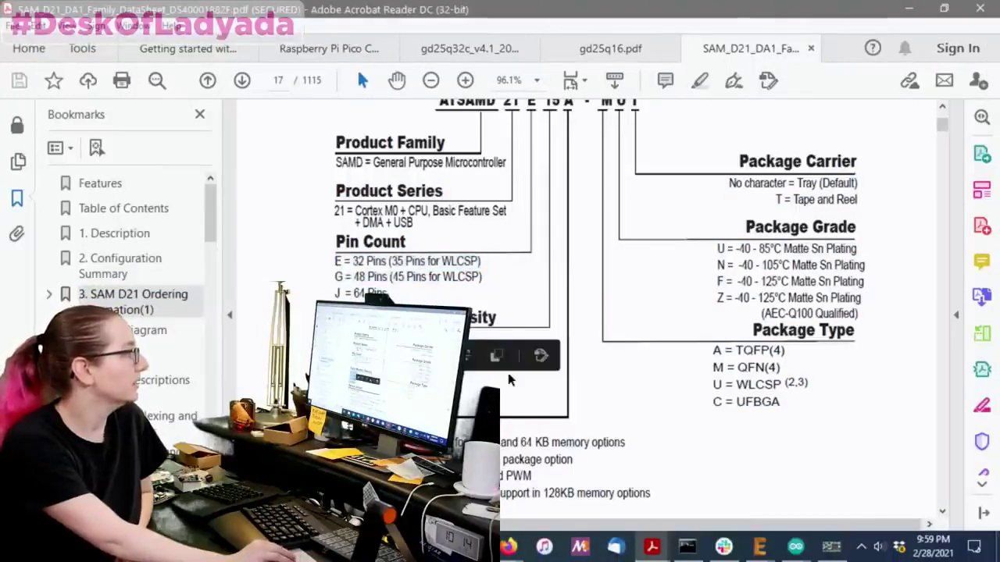
pyautogui.scroll(1, 524, 423)
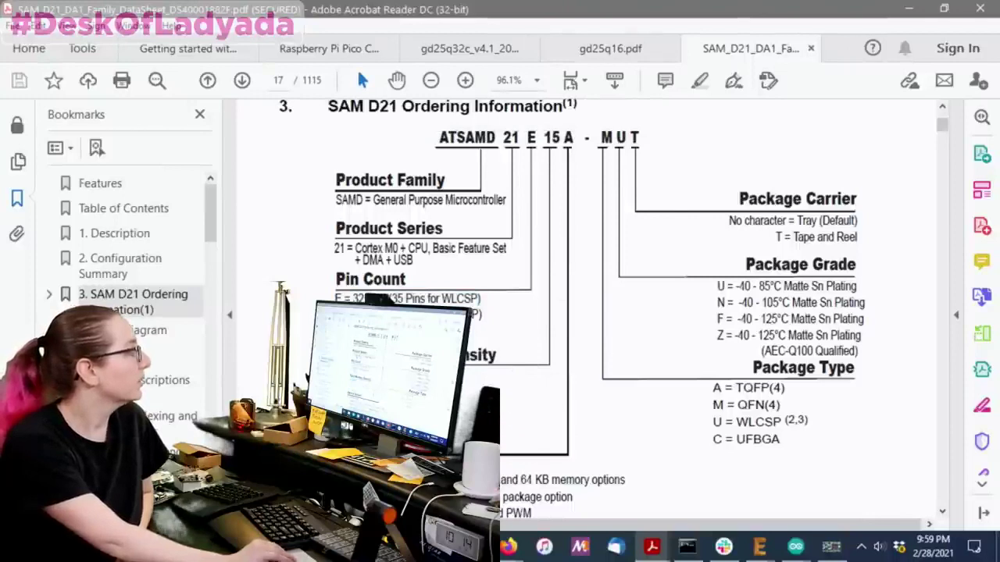
pyautogui.moveTo(477, 403); pyautogui.dragTo(566, 396)
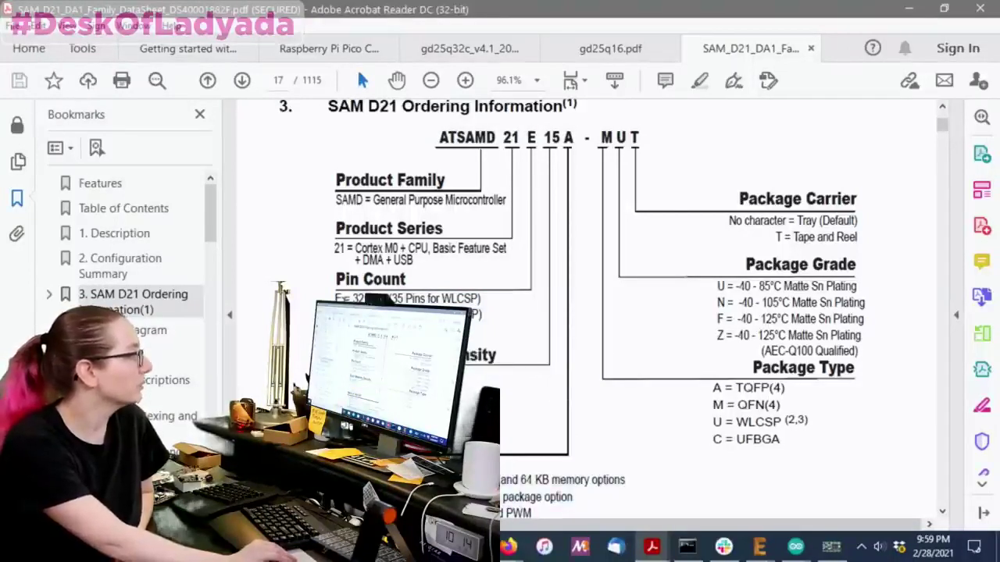
pyautogui.moveTo(344, 298); pyautogui.dragTo(414, 299)
pyautogui.click(525, 336)
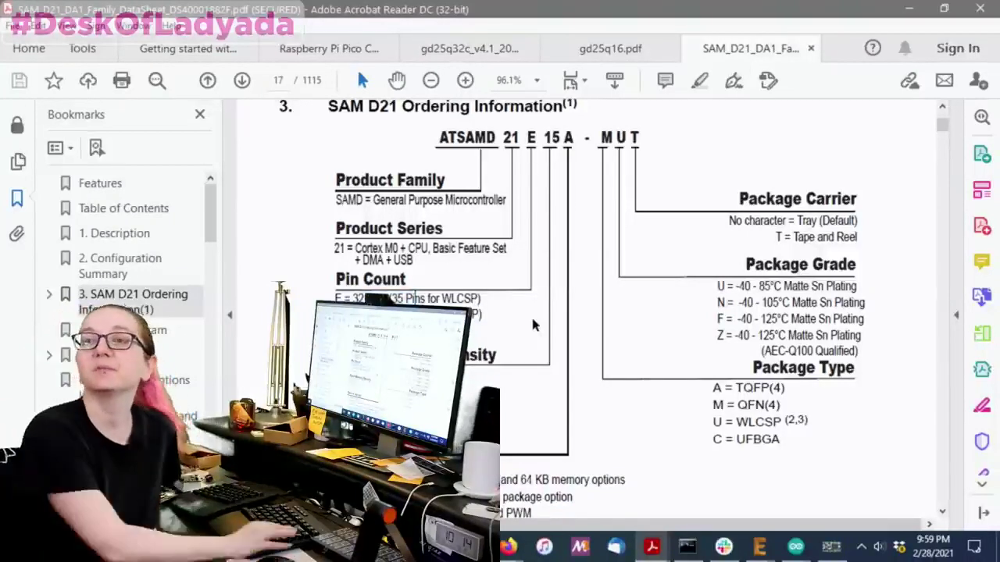
pyautogui.scroll(-3, 531, 320)
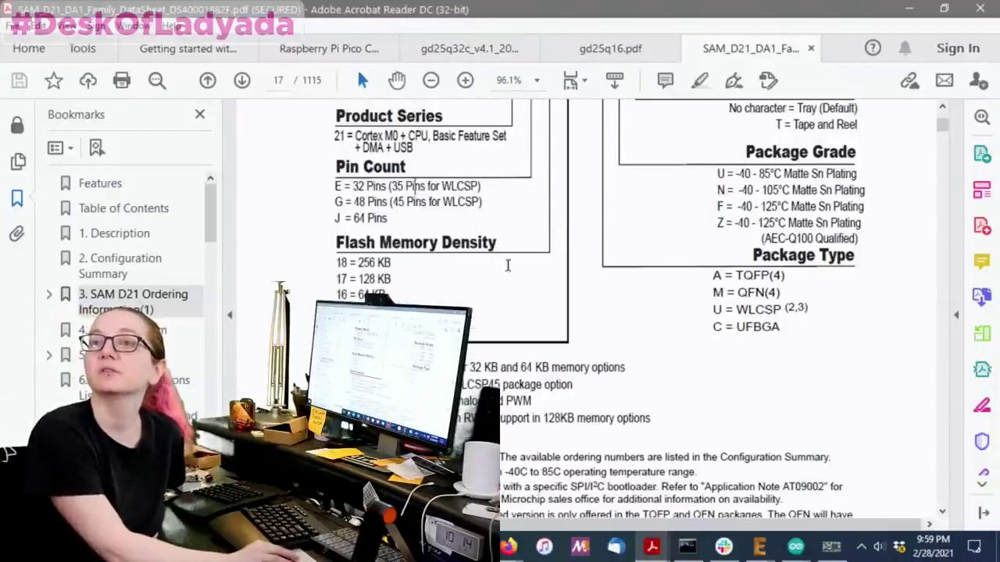
pyautogui.doubleClick(509, 9)
# Highlight the Pin Count lines, the 18 = 256 KB flash density and Device Variant A–D codes
pyautogui.moveTo(606, 214); pyautogui.dragTo(762, 217)
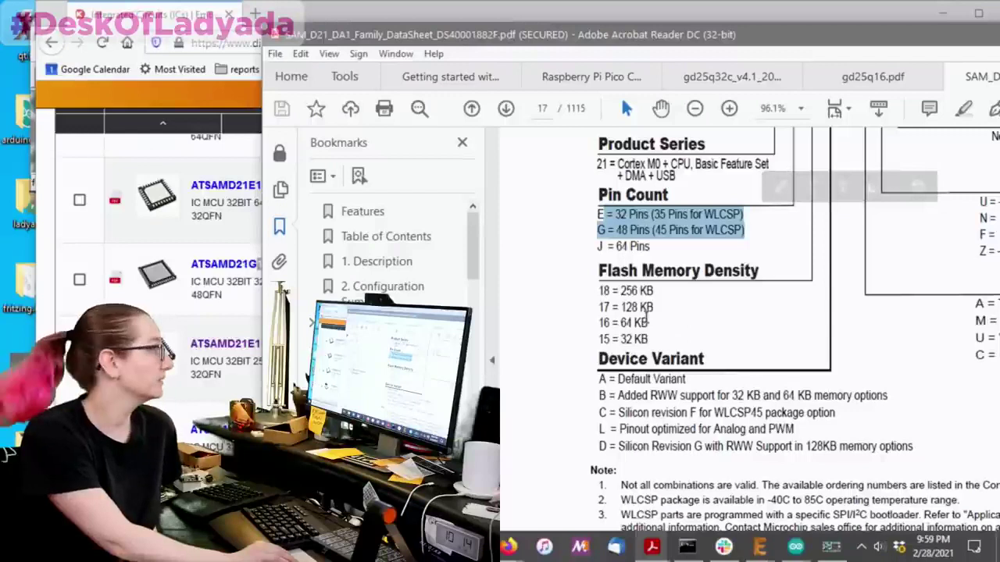
pyautogui.moveTo(656, 291); pyautogui.dragTo(598, 291)
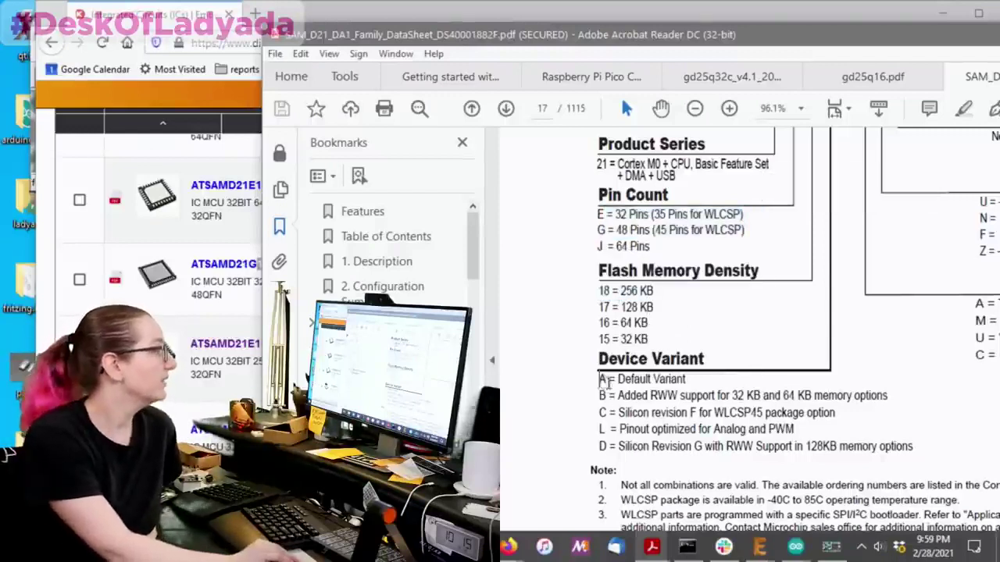
pyautogui.moveTo(600, 379); pyautogui.dragTo(932, 456)
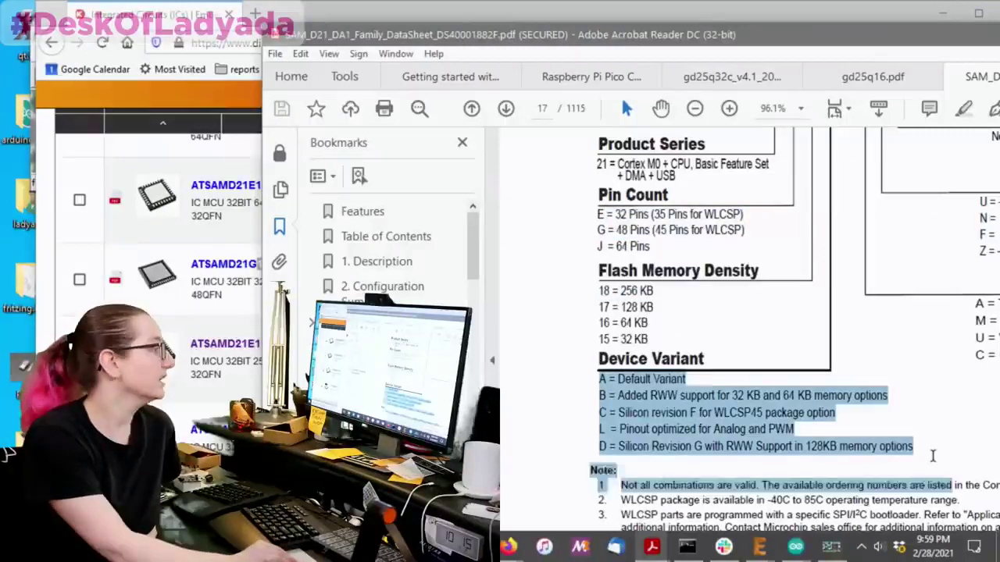
pyautogui.click(876, 446)
pyautogui.scroll(2, 875, 446)
pyautogui.scroll(2, 875, 446)
pyautogui.scroll(-3, 878, 443)
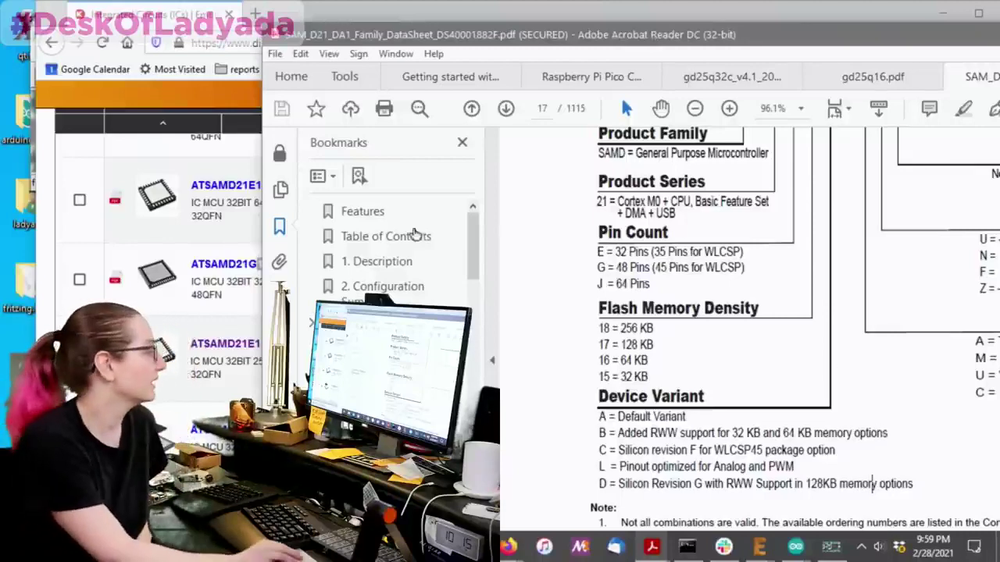
# Maximize the datasheet and highlight the M package letter and the Tray / Tape and Reel carrier codes
pyautogui.click(978, 16)
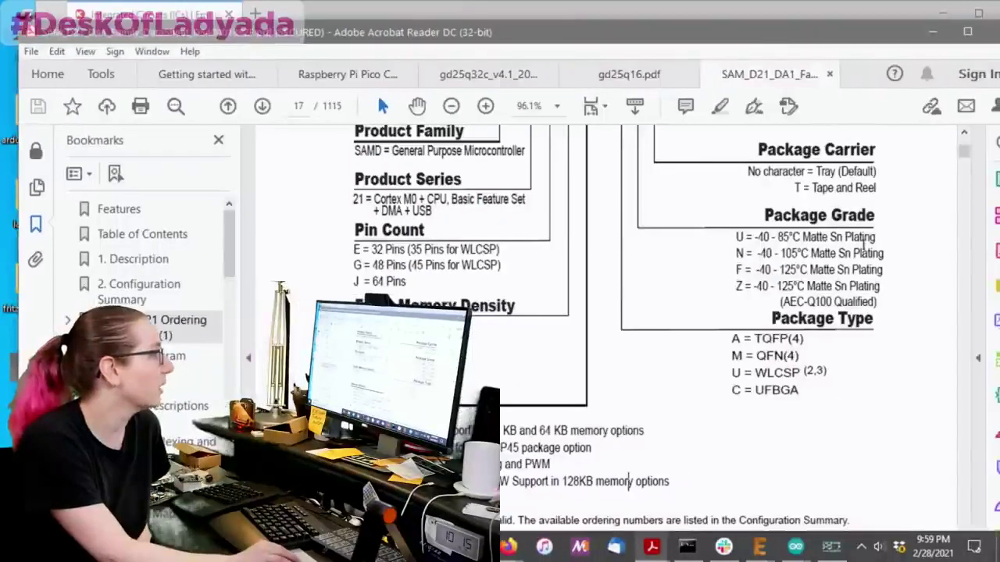
pyautogui.scroll(2, 736, 230)
pyautogui.moveTo(617, 161); pyautogui.dragTo(635, 173)
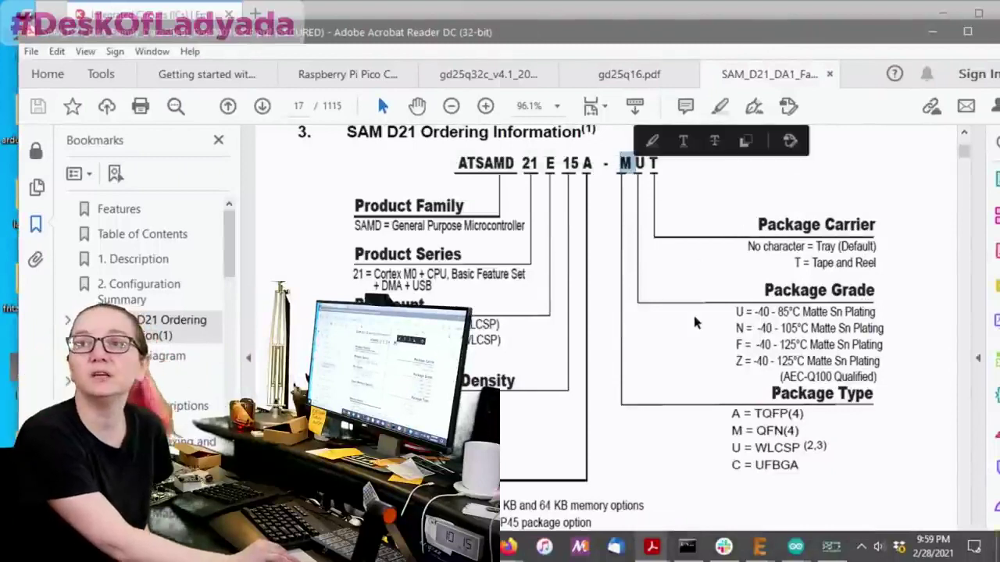
pyautogui.click(632, 179)
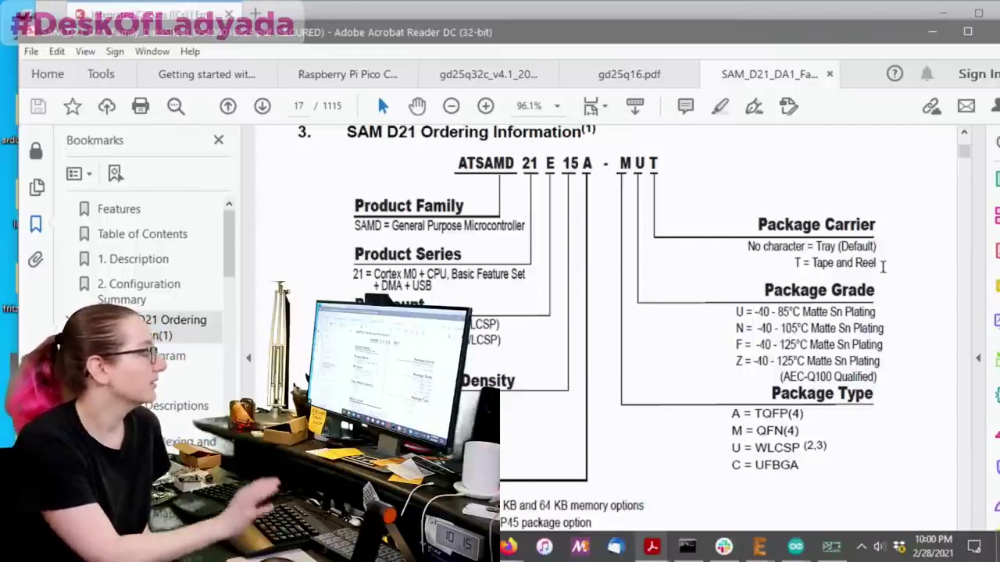
pyautogui.moveTo(883, 266); pyautogui.dragTo(781, 247)
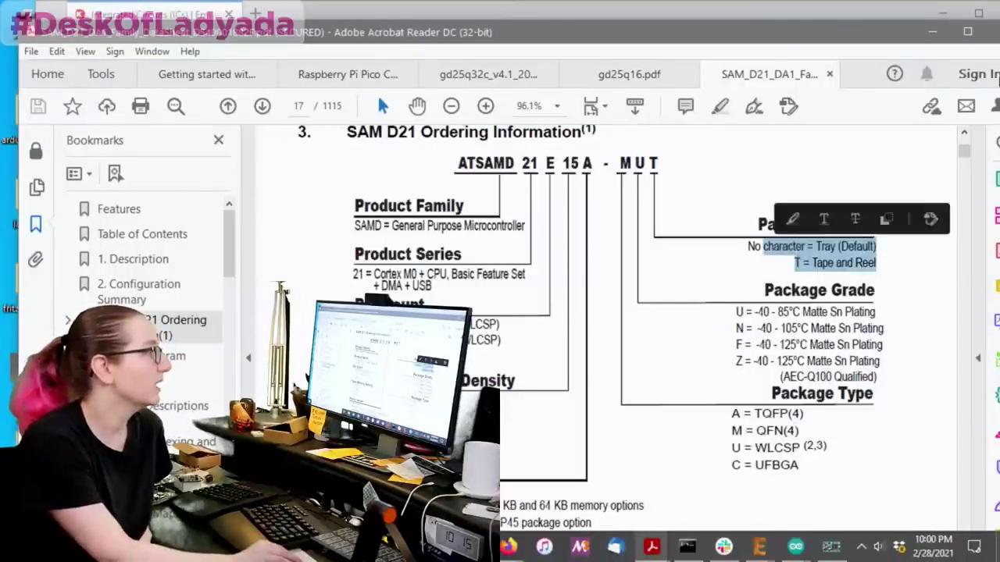
# Return to the Digi-Key results and filter for 256KB (256K x 8) program memory
pyautogui.click(932, 32)
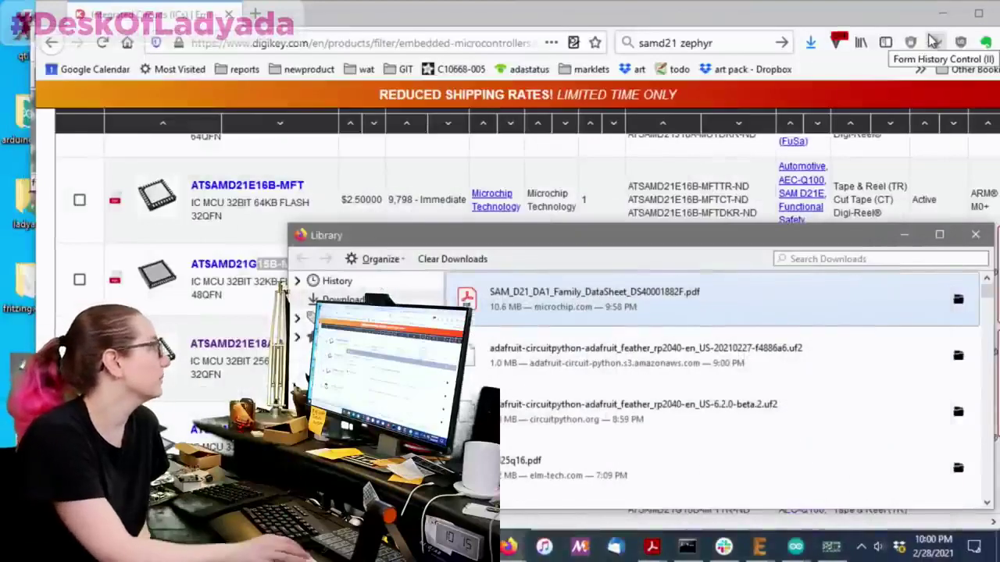
pyautogui.click(932, 42)
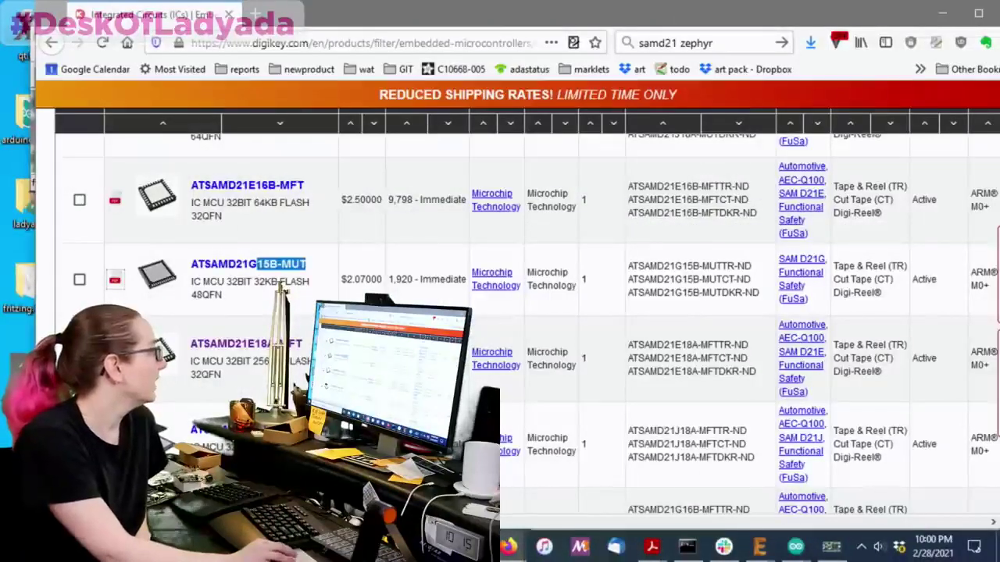
pyautogui.scroll(10, 546, 313)
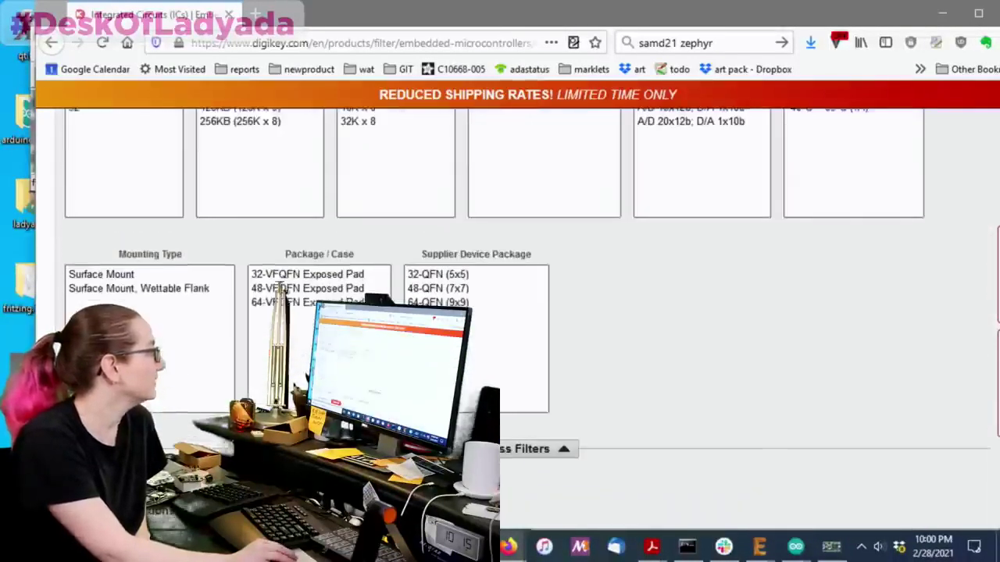
pyautogui.scroll(3, 281, 312)
pyautogui.click(278, 319)
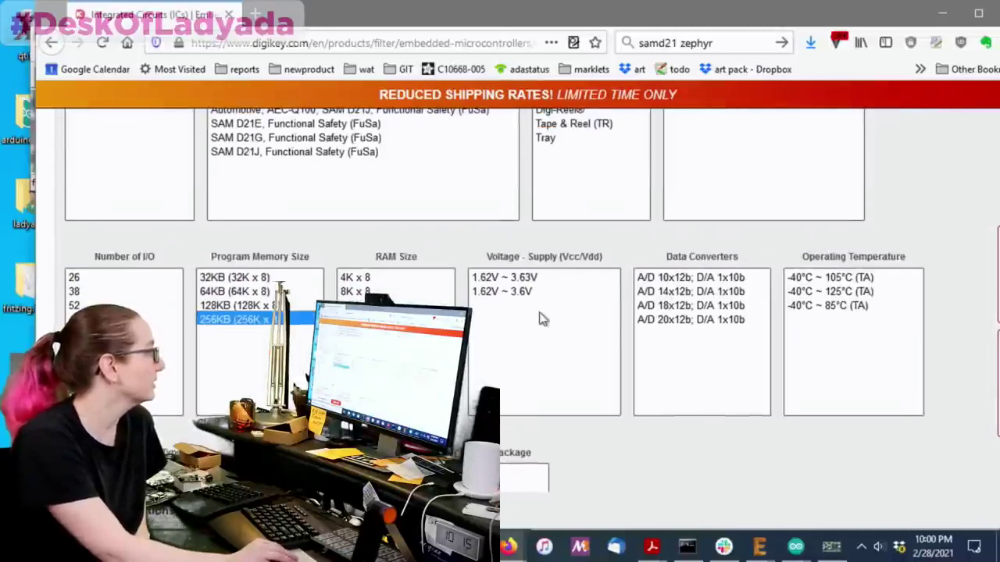
# Add the 26 I/O filter and review the remaining ATSAMD21E18A variants
pyautogui.scroll(-2, 543, 318)
pyautogui.click(86, 199)
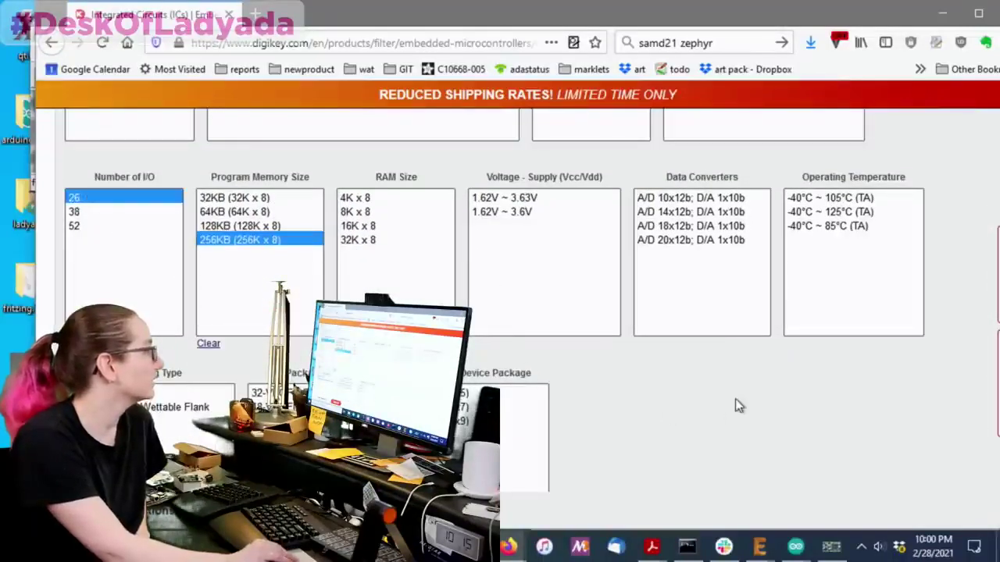
pyautogui.scroll(-10, 874, 357)
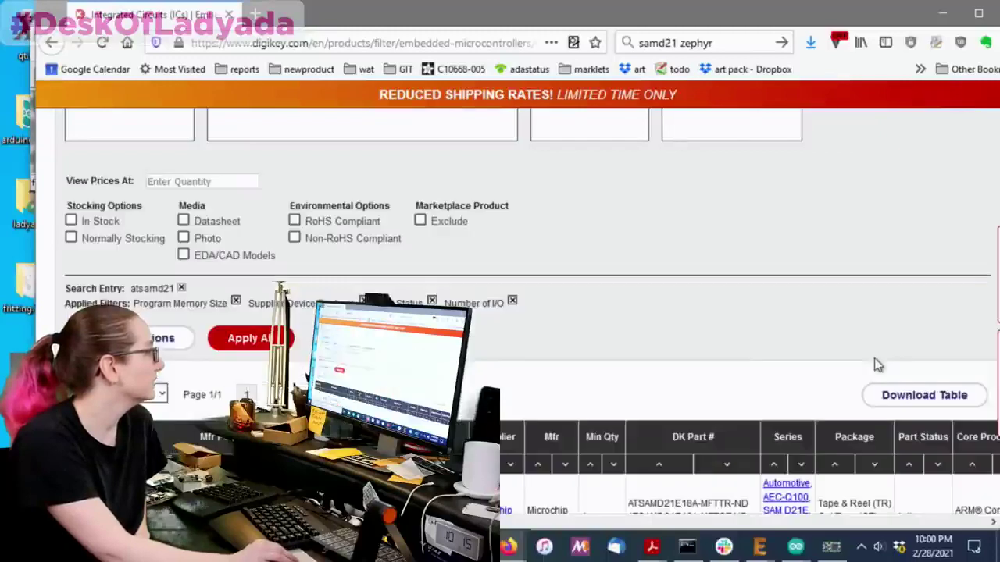
pyautogui.scroll(1, 371, 237)
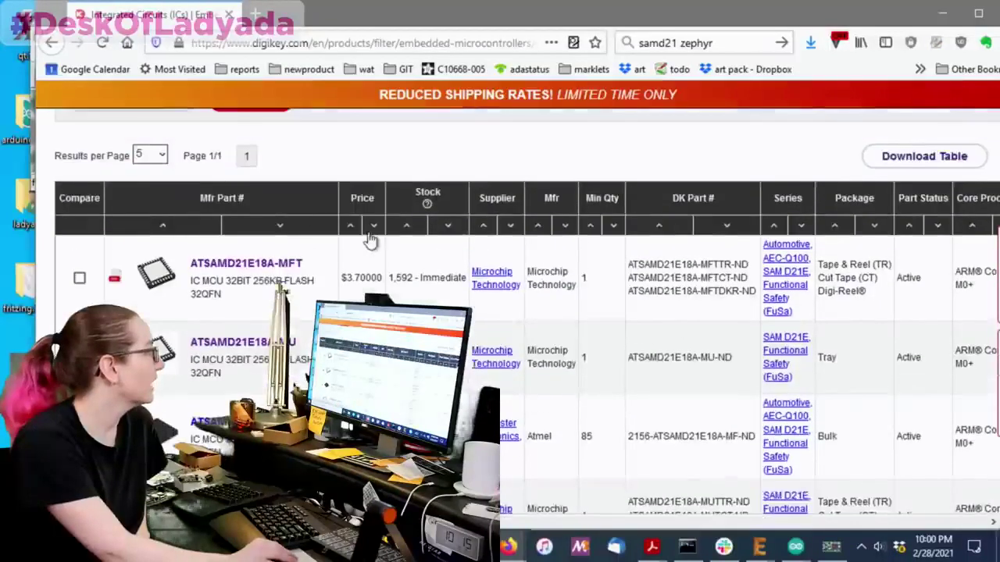
pyautogui.scroll(-3, 370, 237)
pyautogui.scroll(2, 425, 273)
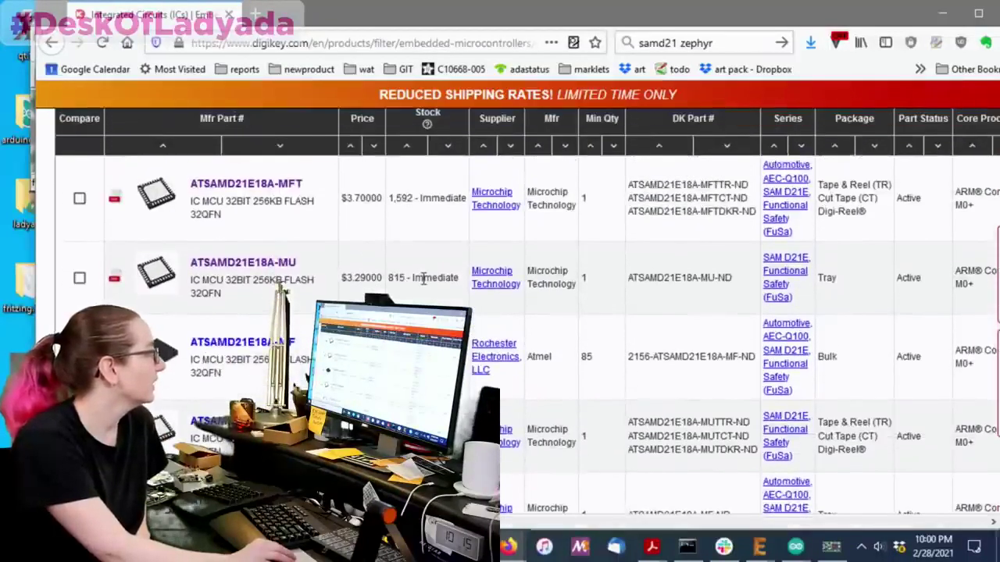
pyautogui.scroll(2, 422, 281)
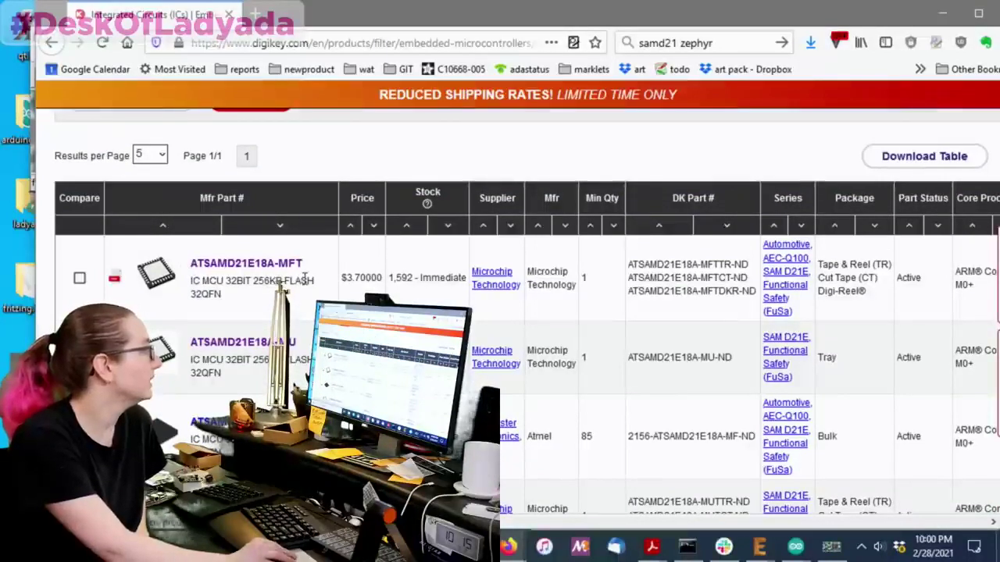
pyautogui.scroll(-2, 303, 280)
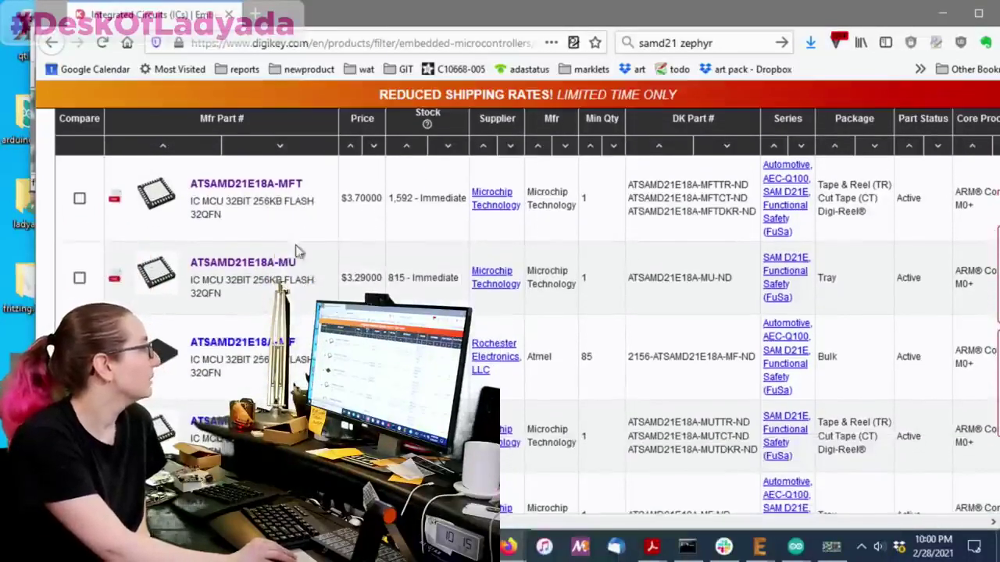
pyautogui.scroll(-2, 310, 336)
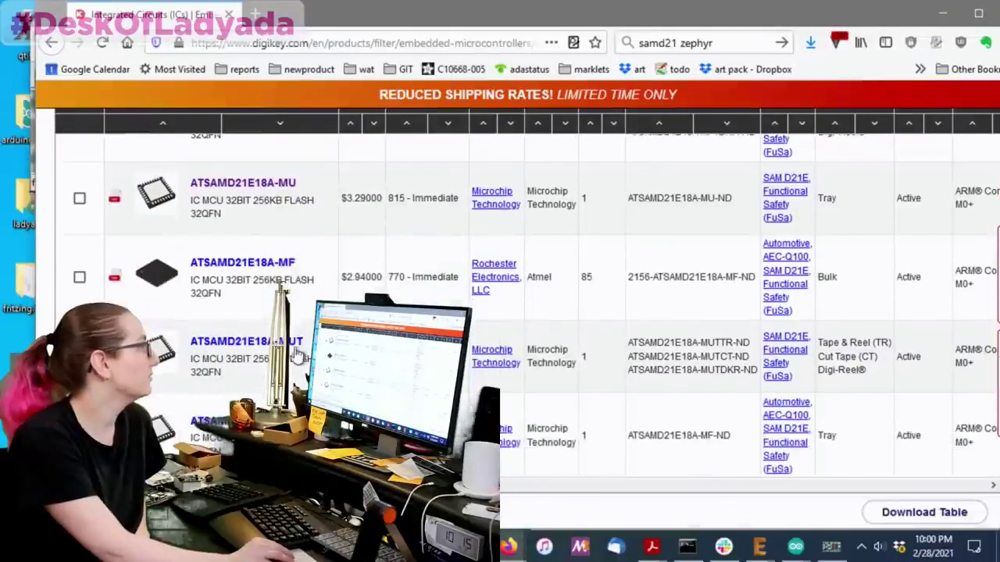
pyautogui.scroll(4, 580, 419)
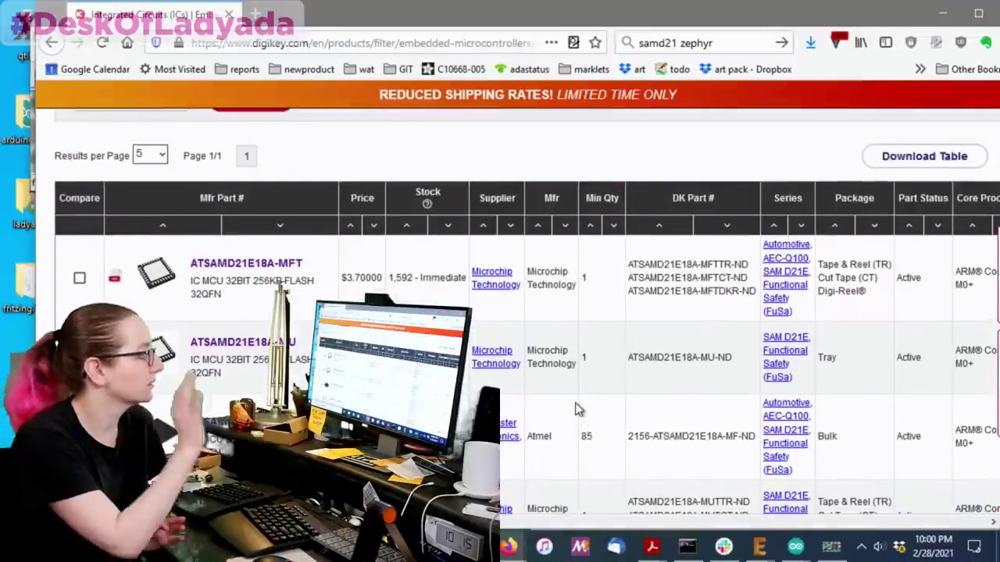
pyautogui.moveTo(651, 547)
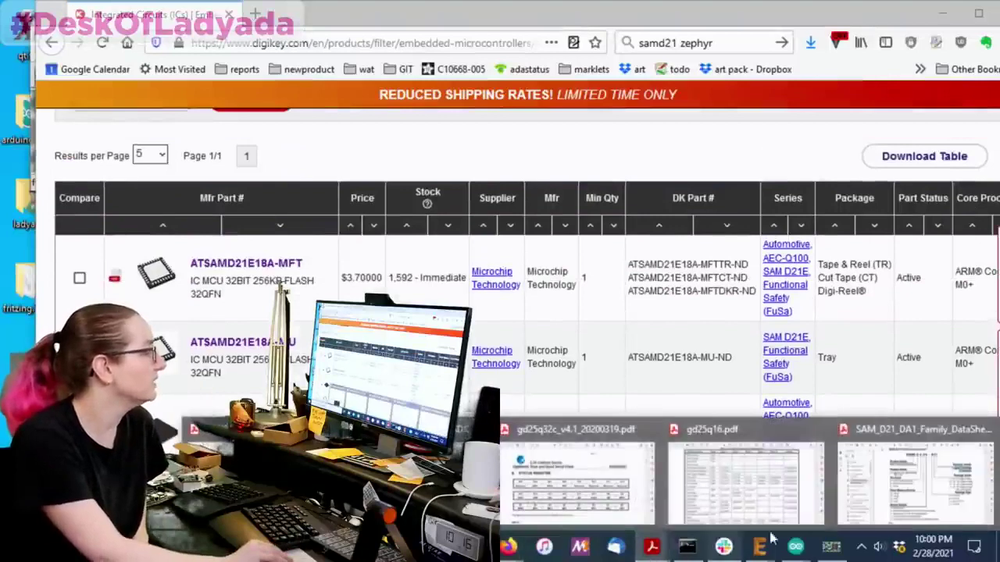
pyautogui.click(915, 480)
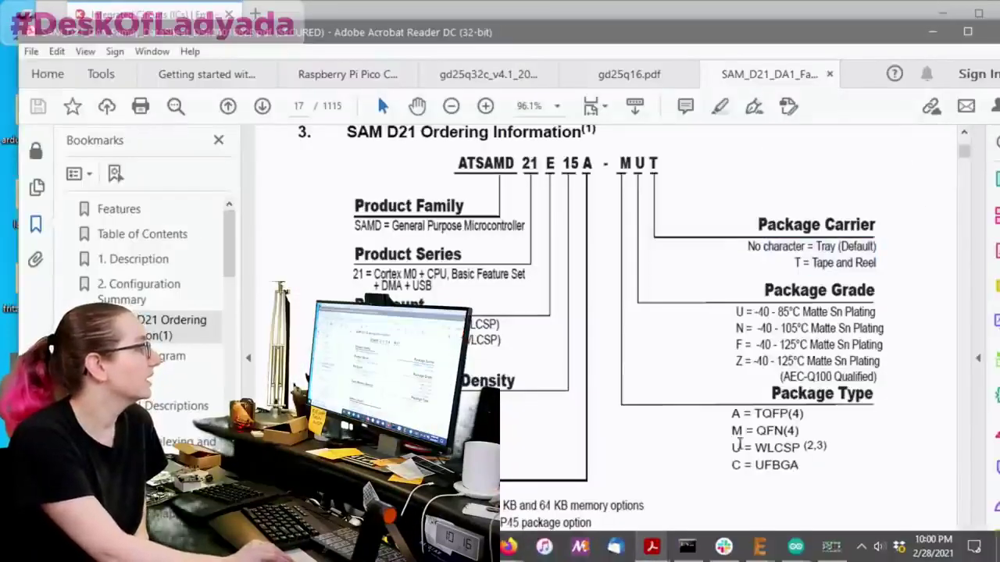
pyautogui.moveTo(735, 431); pyautogui.dragTo(798, 432)
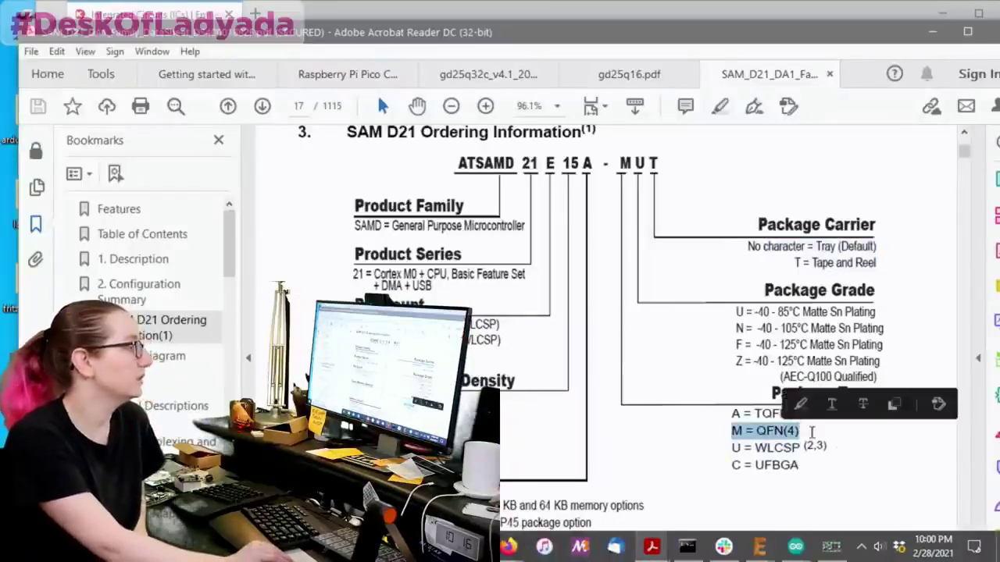
pyautogui.click(791, 380)
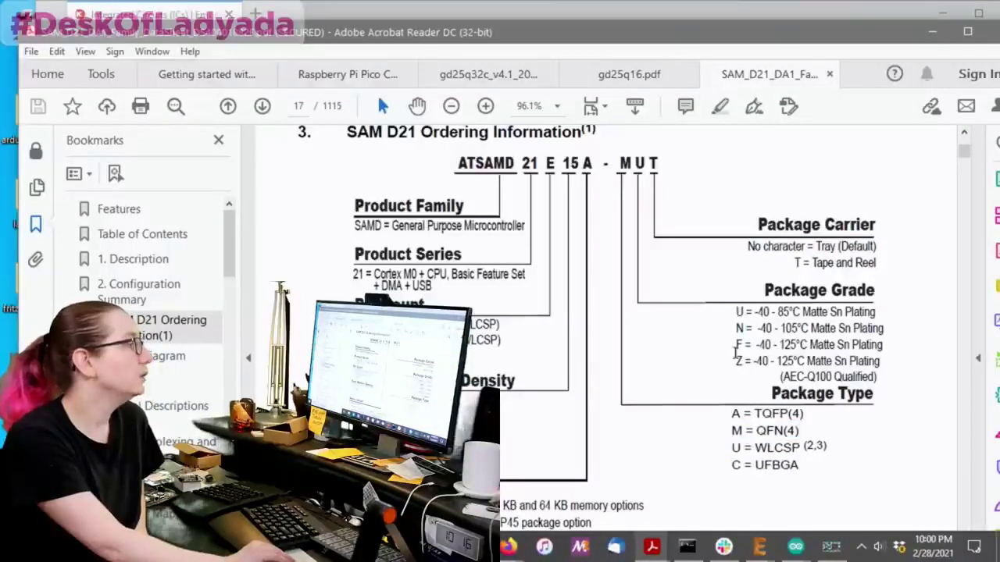
pyautogui.moveTo(755, 312); pyautogui.dragTo(797, 312)
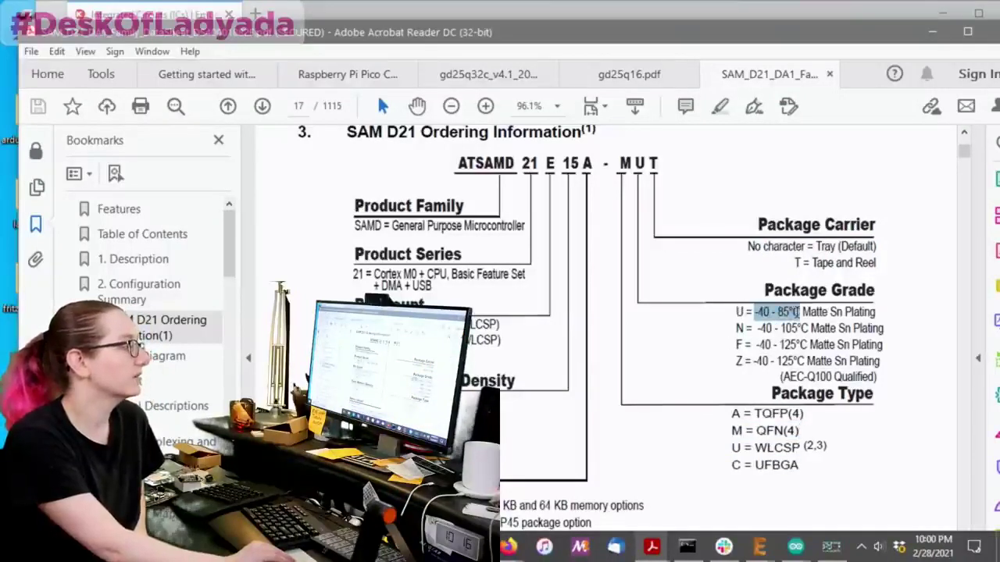
pyautogui.moveTo(755, 345); pyautogui.dragTo(808, 345)
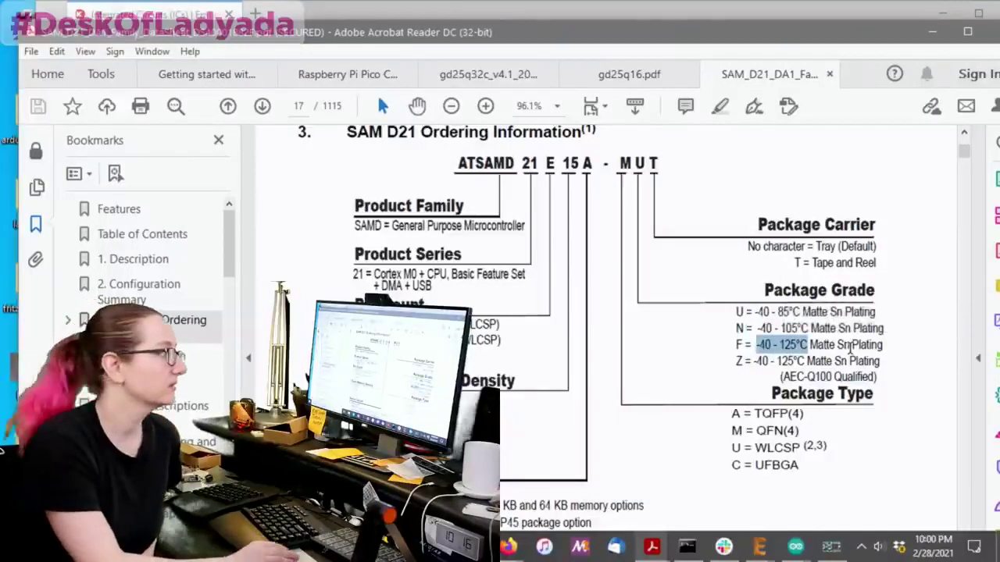
pyautogui.click(932, 31)
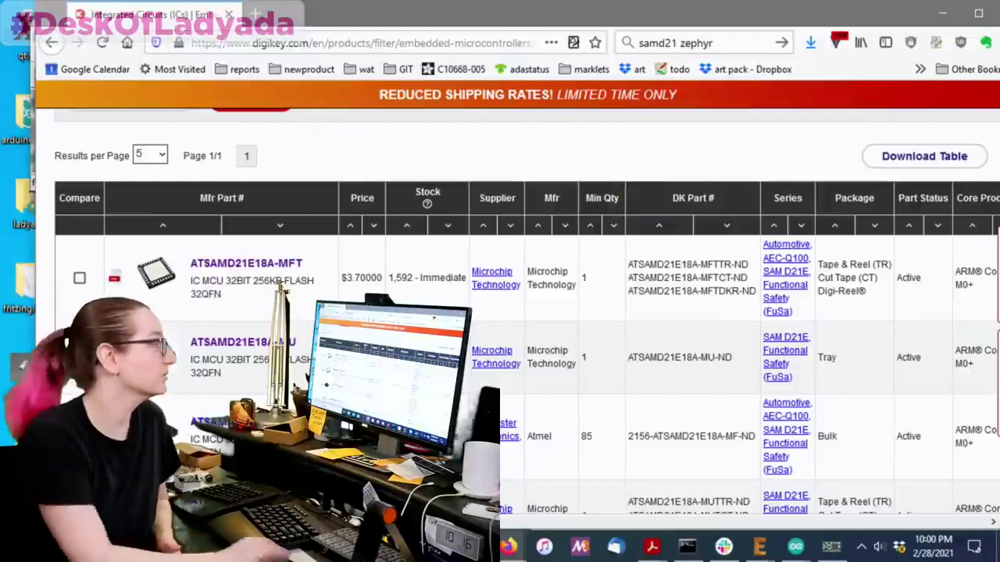
# Set View Prices At to 1000 and select the ATSAMD21E18A-MU part in the results
pyautogui.scroll(5, 523, 313)
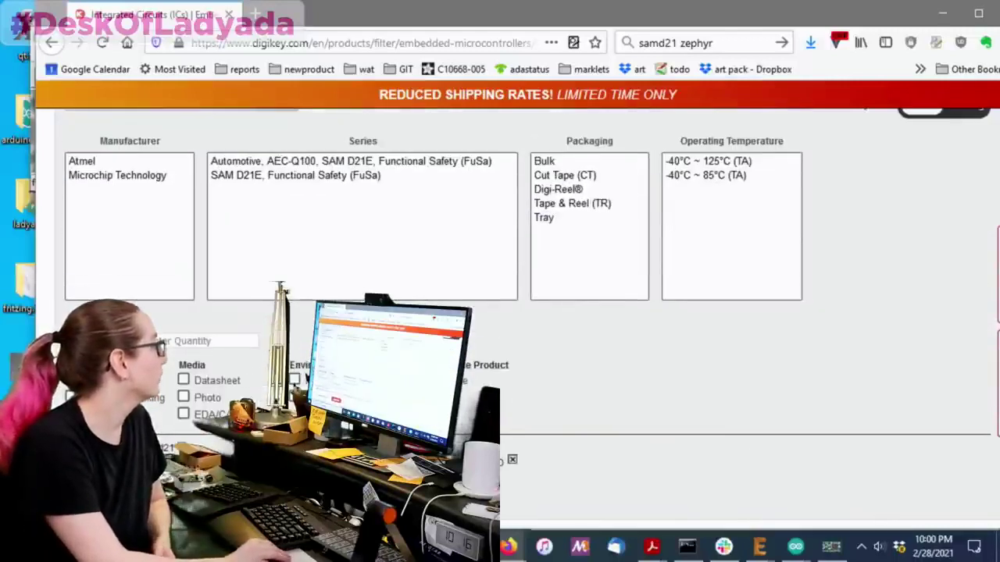
pyautogui.click(181, 338)
pyautogui.write('1000')
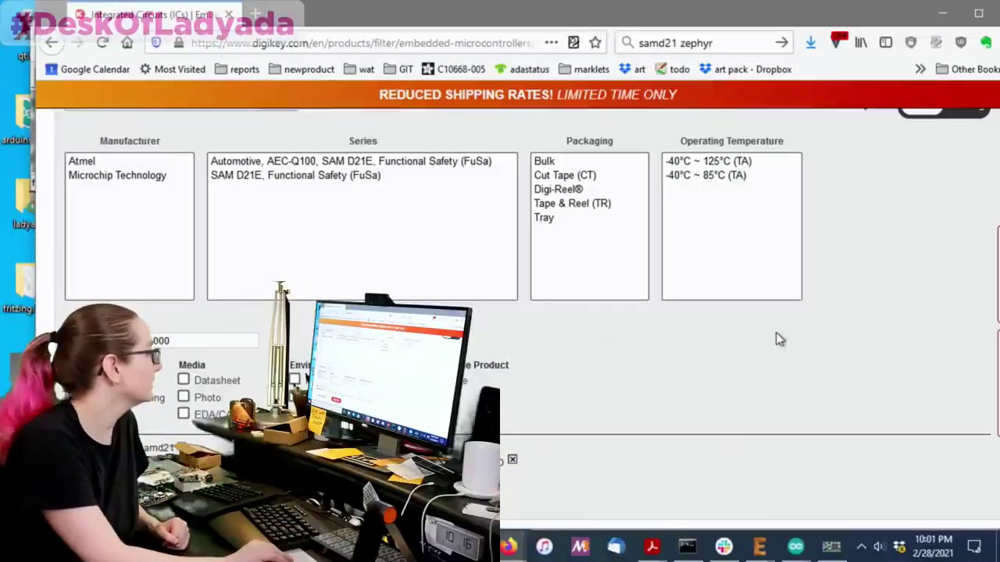
pyautogui.scroll(-5, 779, 336)
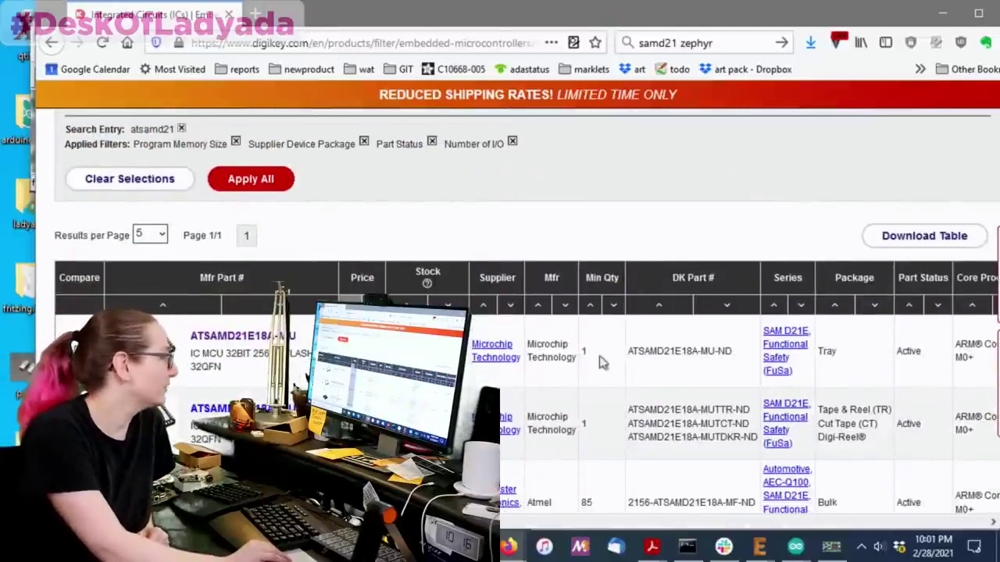
pyautogui.moveTo(446, 521); pyautogui.dragTo(383, 521)
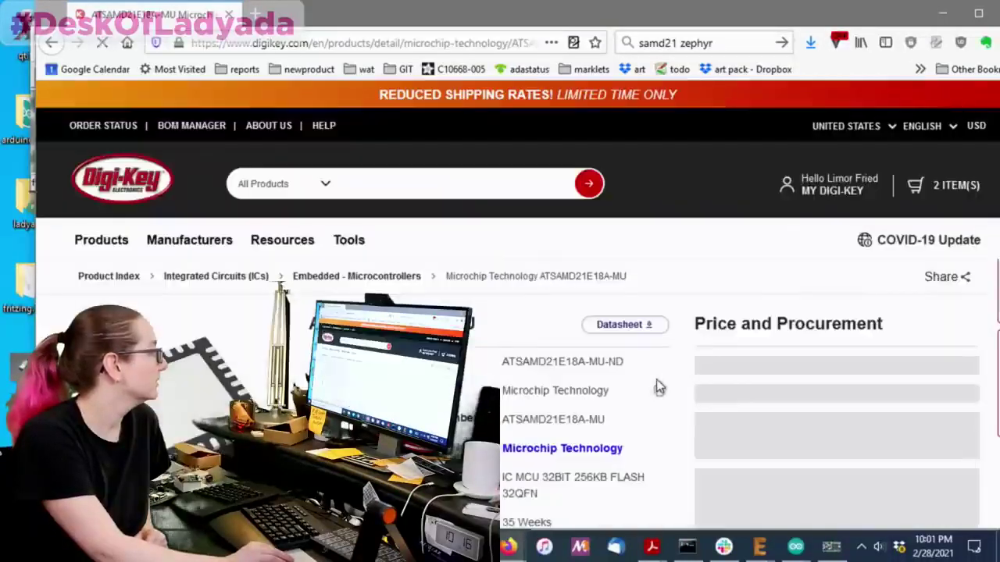
# Go back to the filtered results and open the ATSAMD21E18A-MUT product page
pyautogui.scroll(-2, 656, 380)
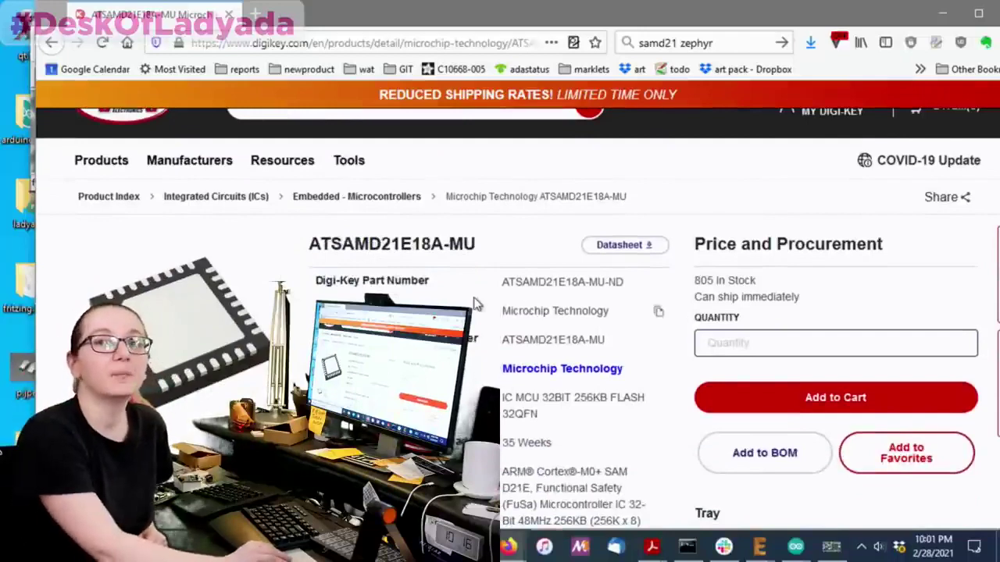
pyautogui.scroll(-2, 473, 303)
pyautogui.scroll(-5, 473, 303)
pyautogui.hotkey('alt', 'Left')
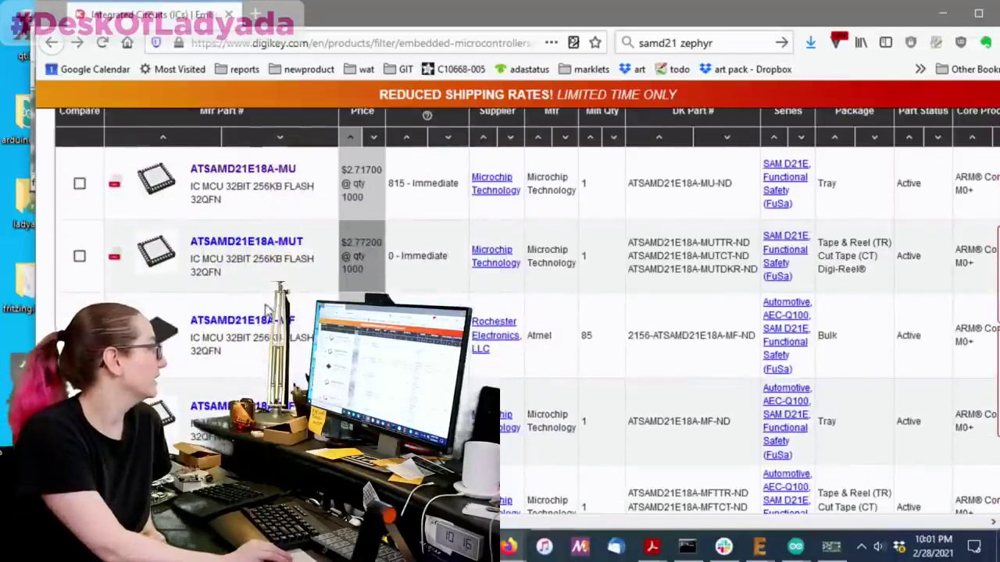
pyautogui.scroll(1, 240, 250)
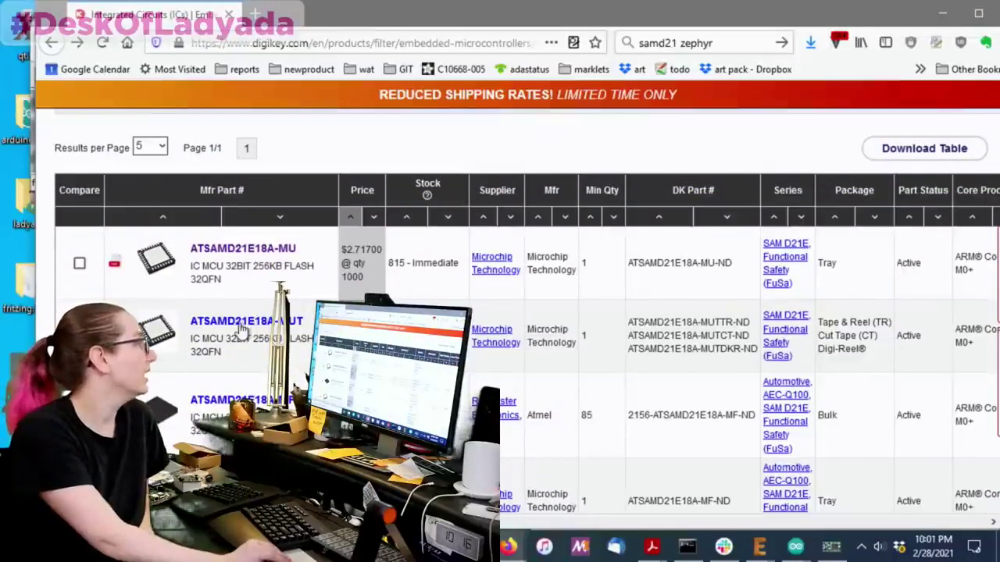
pyautogui.click(678, 316)
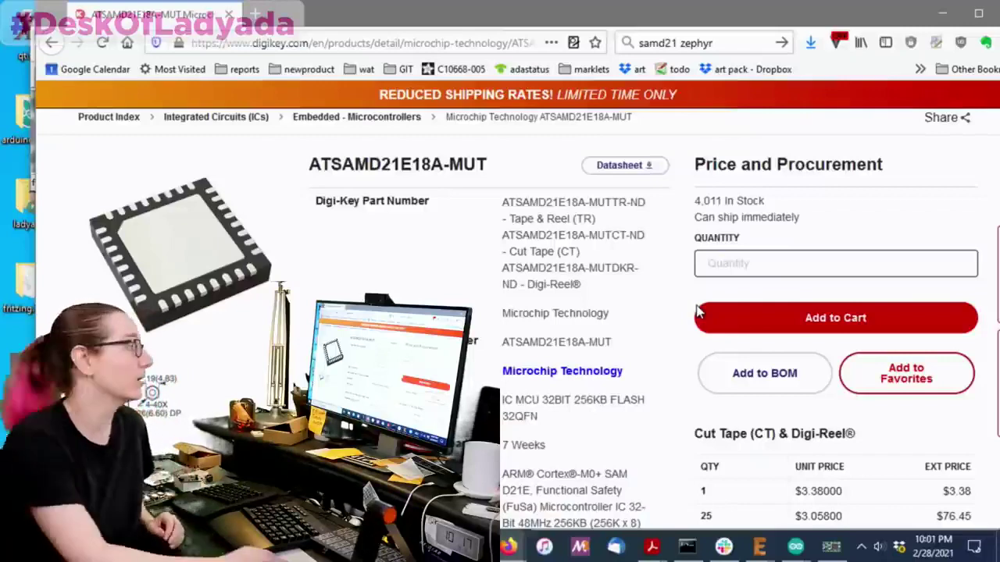
# Open the ATSAMD21E18A-MU product page and scroll to its tray pricing
pyautogui.scroll(-10, 270, 275)
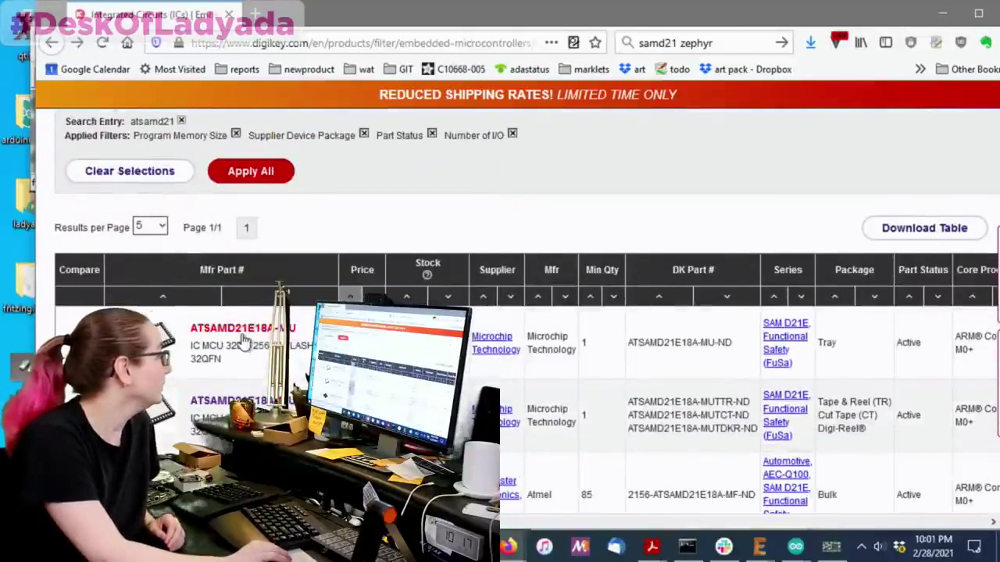
pyautogui.click(670, 338)
pyautogui.scroll(-3, 670, 291)
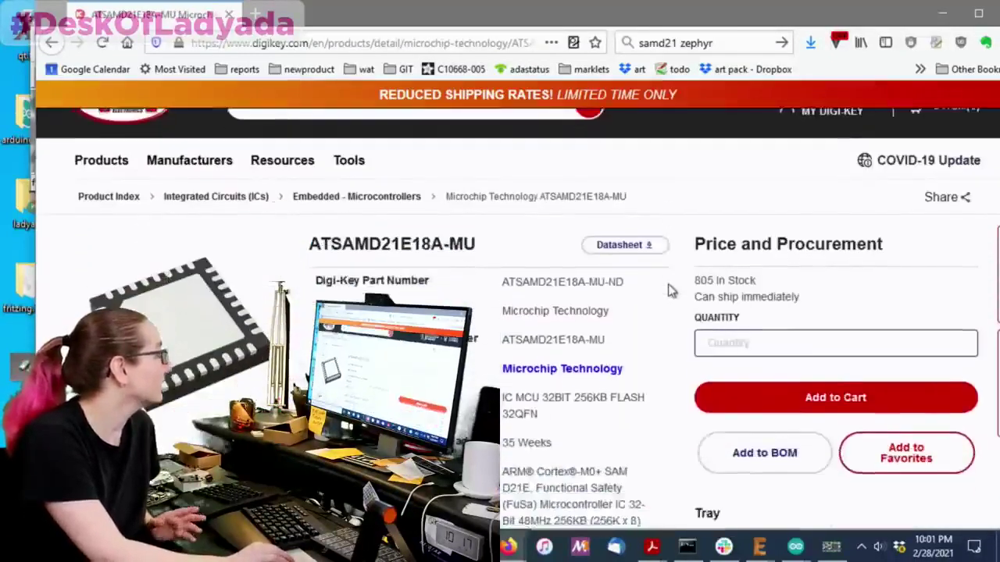